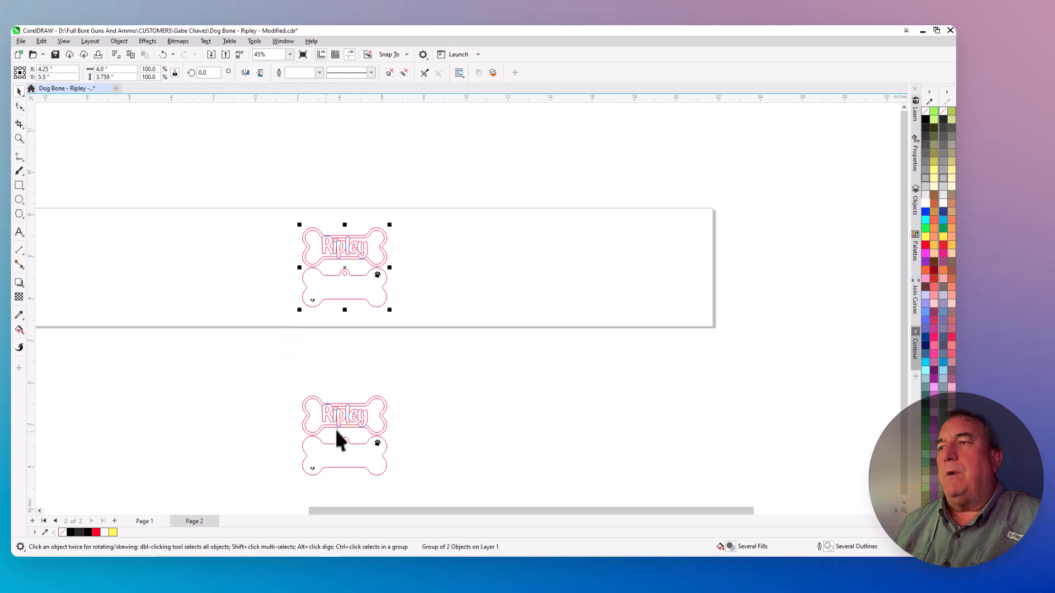
Duplicate the two-bone Ripley group and move the copy below the page to X 16.25", Y -2.5"
scroll(335, 441, up, 2)
scroll(334, 437, down, 2)
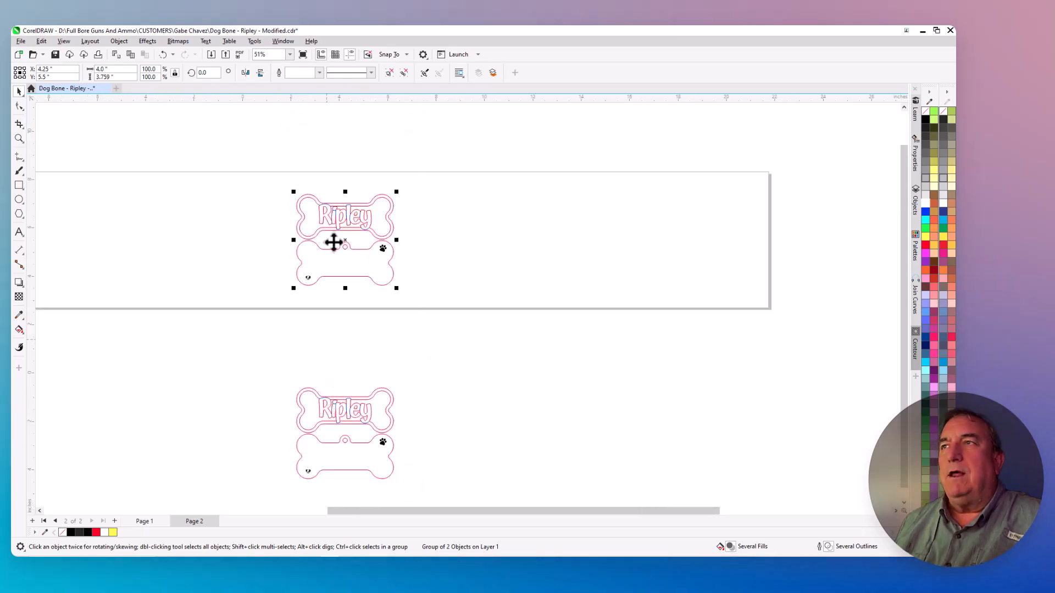
scroll(335, 167, up, 2)
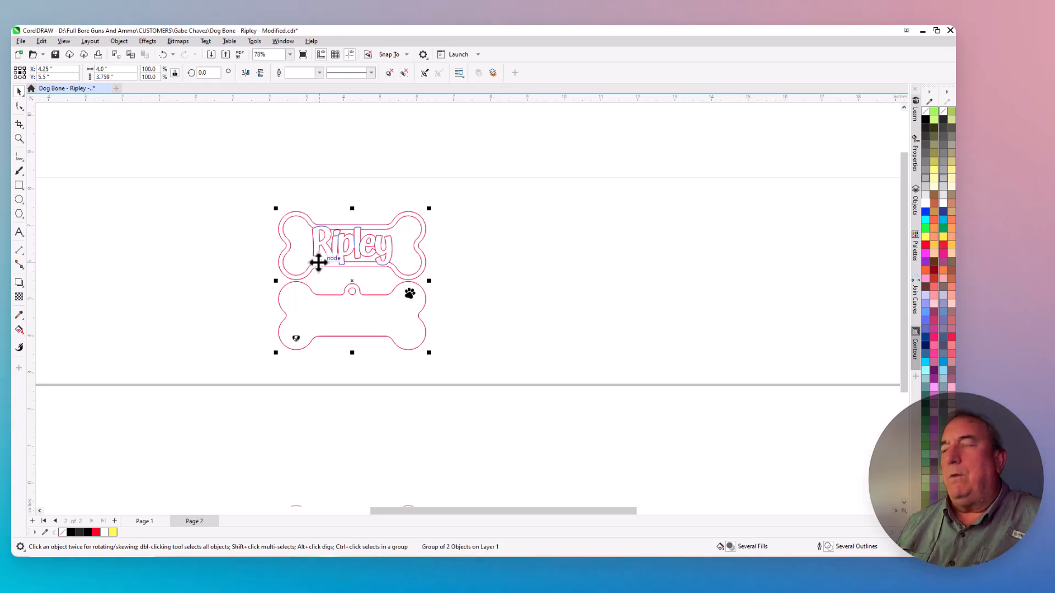
click(263, 149)
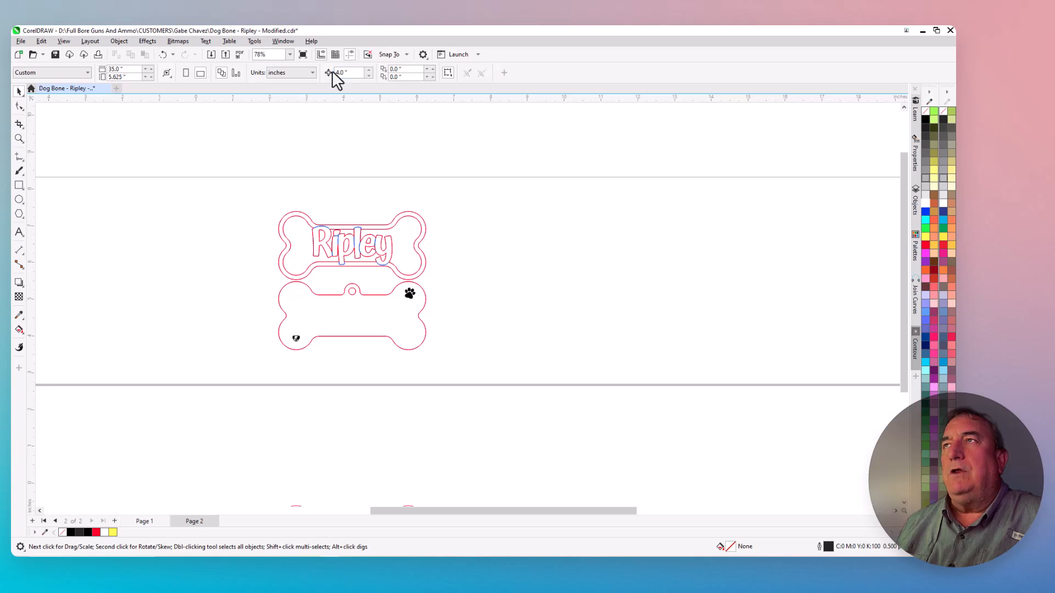
click(316, 230)
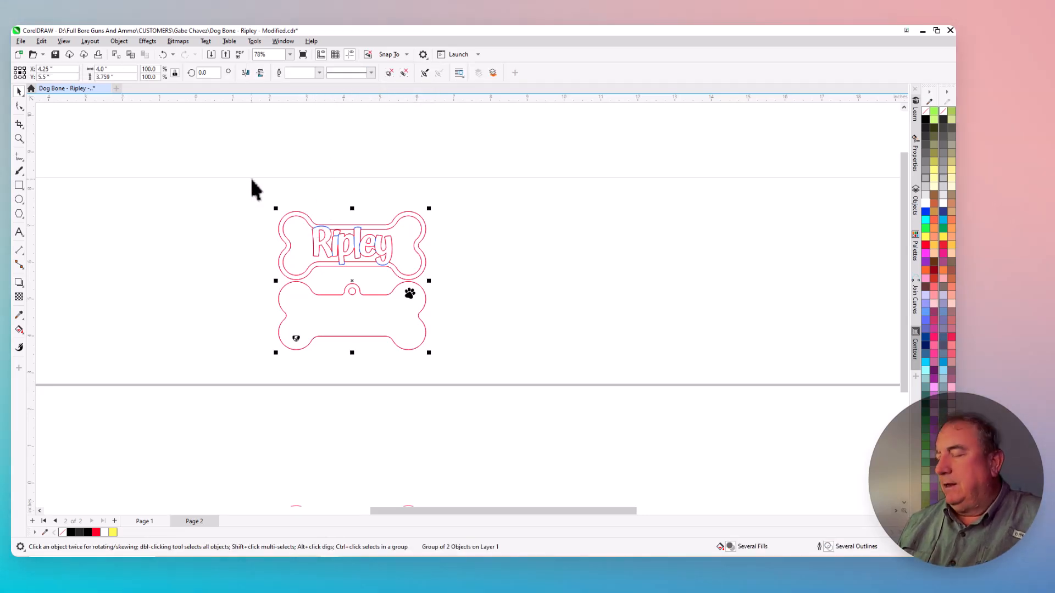
key(ctrl+d)
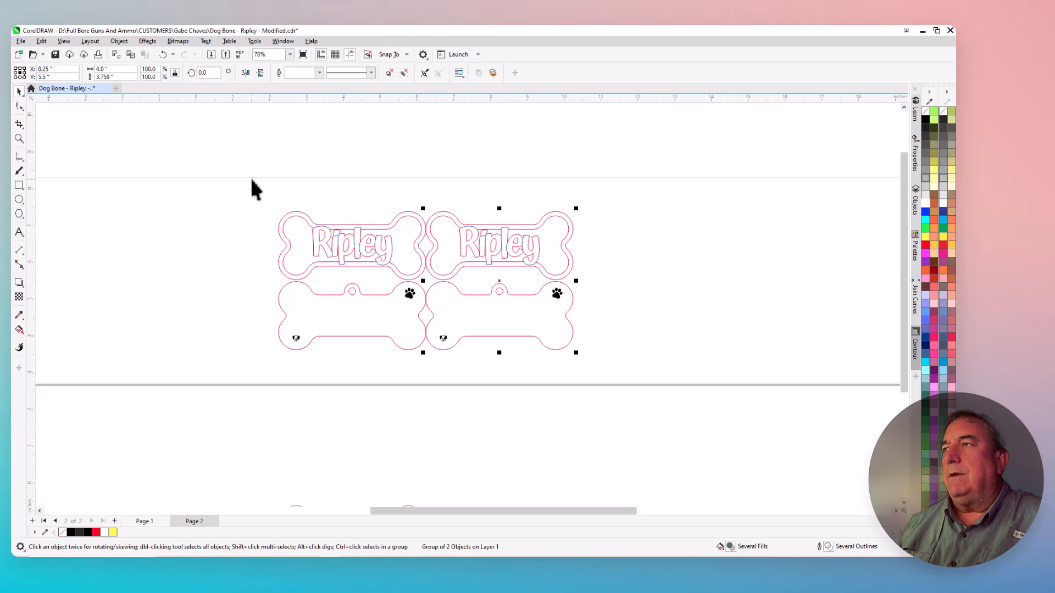
key(Right)
key(Right)
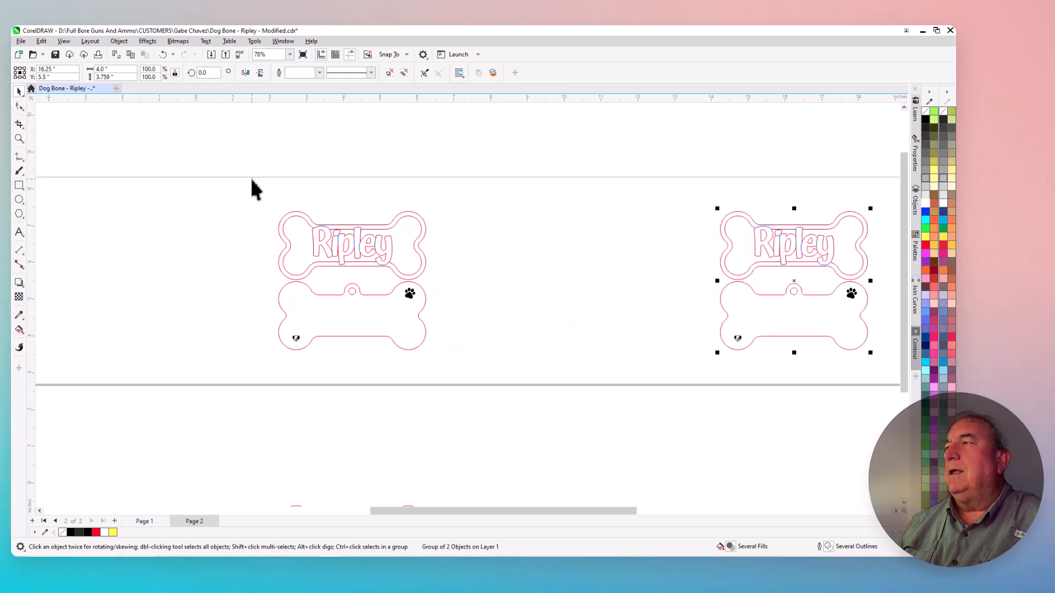
key(Down)
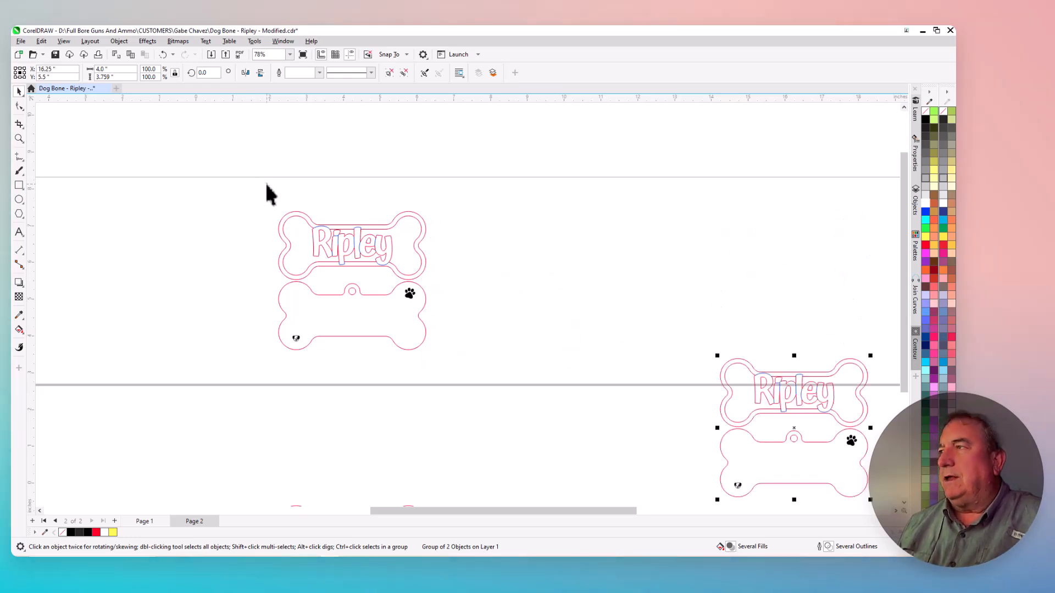
key(Down)
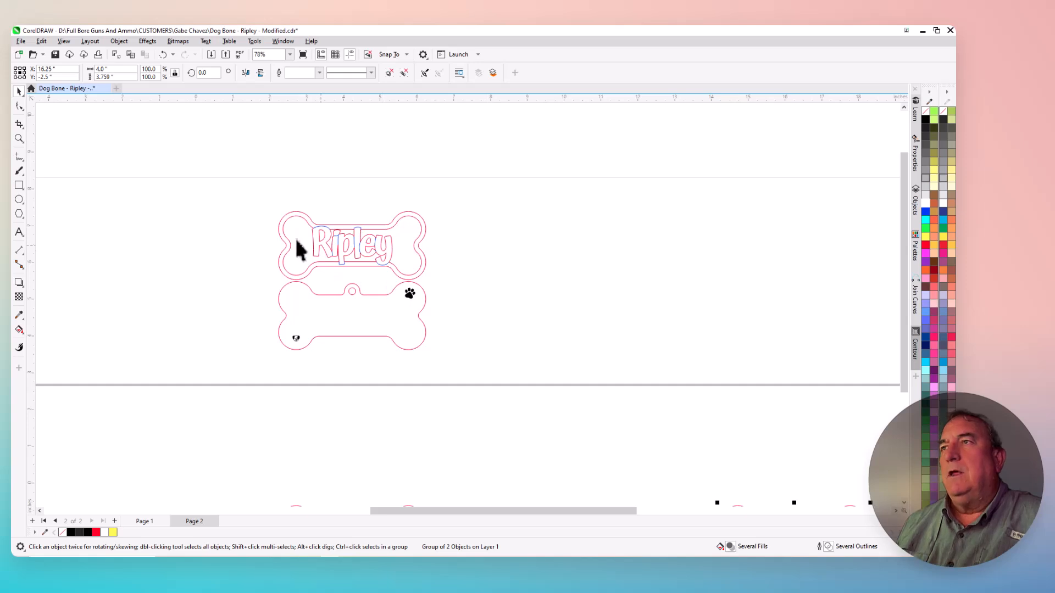
Draw a rectangle about 5.475" wide by 4.649" high around the original two-bone design
scroll(294, 240, up, 1)
scroll(293, 238, up, 1)
scroll(563, 272, down, 2)
scroll(408, 271, up, 3)
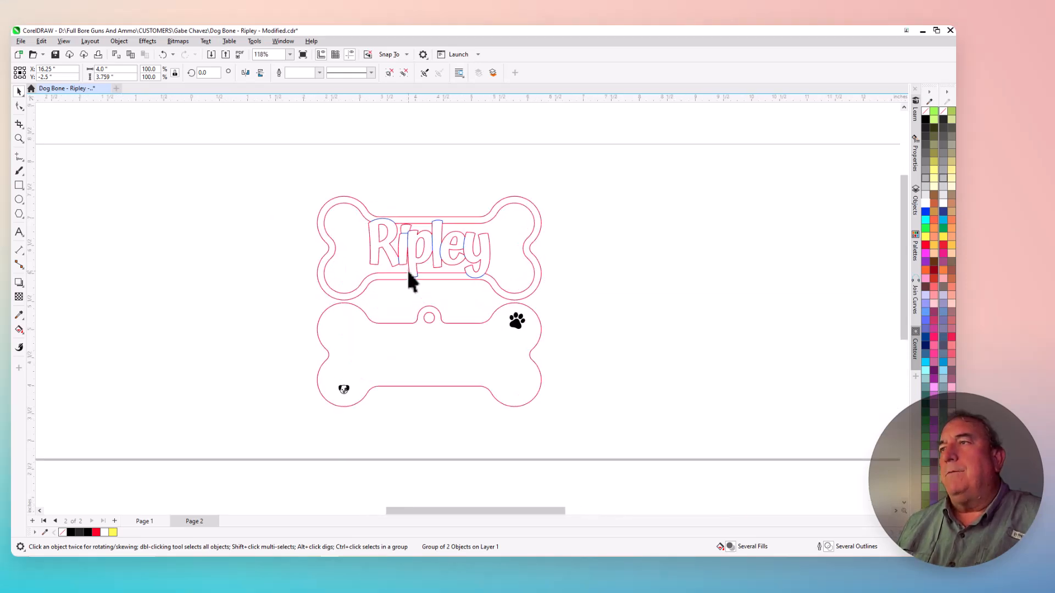
scroll(401, 241, up, 1)
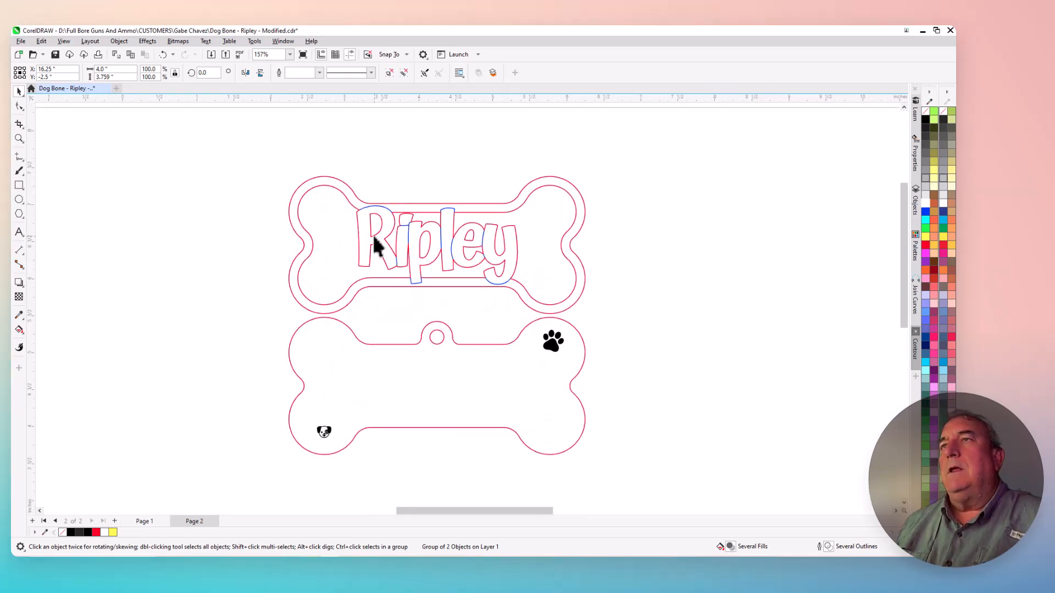
scroll(377, 242, down, 1)
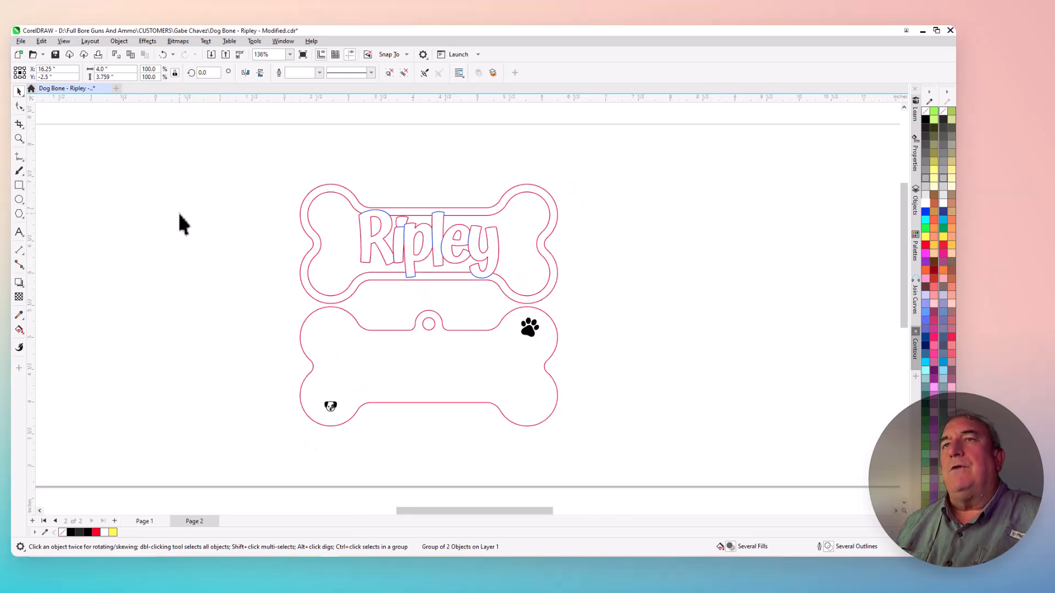
click(18, 186)
drag(257, 159, 609, 458)
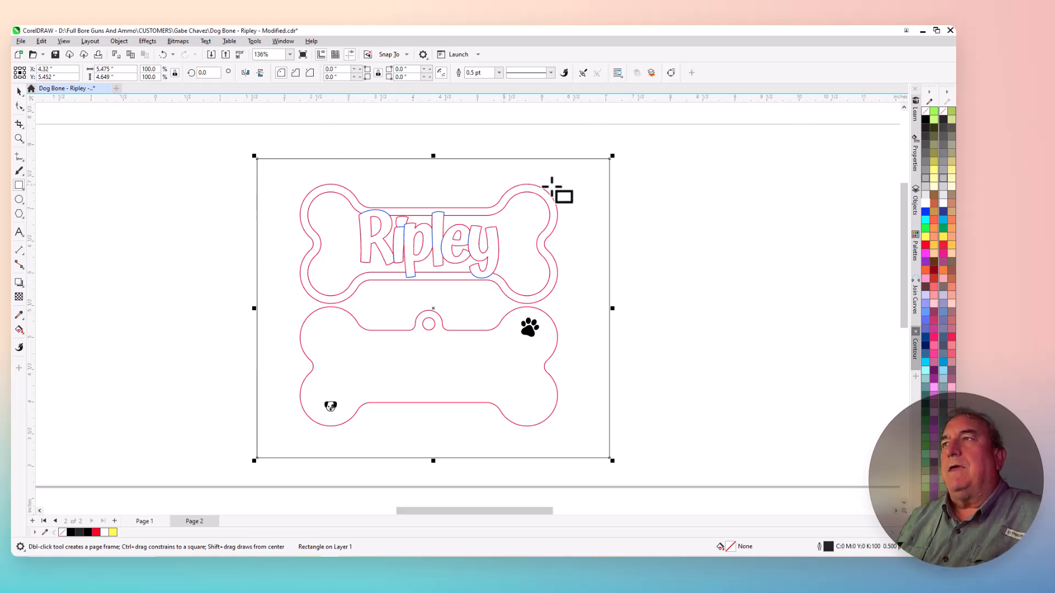
click(18, 91)
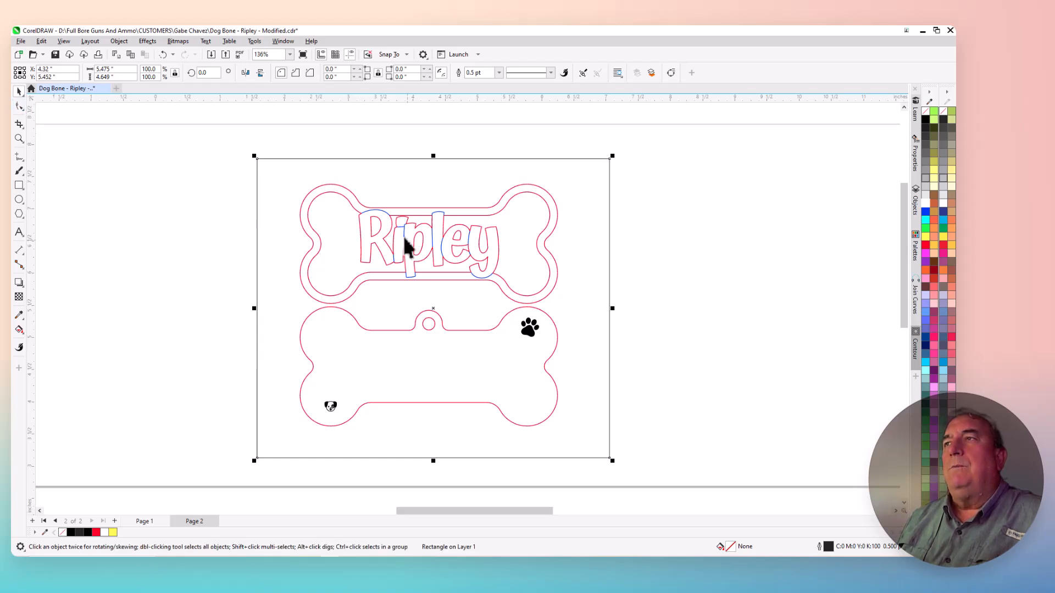
Ungroup the design inside the rectangle into its two separate bones
click(390, 225)
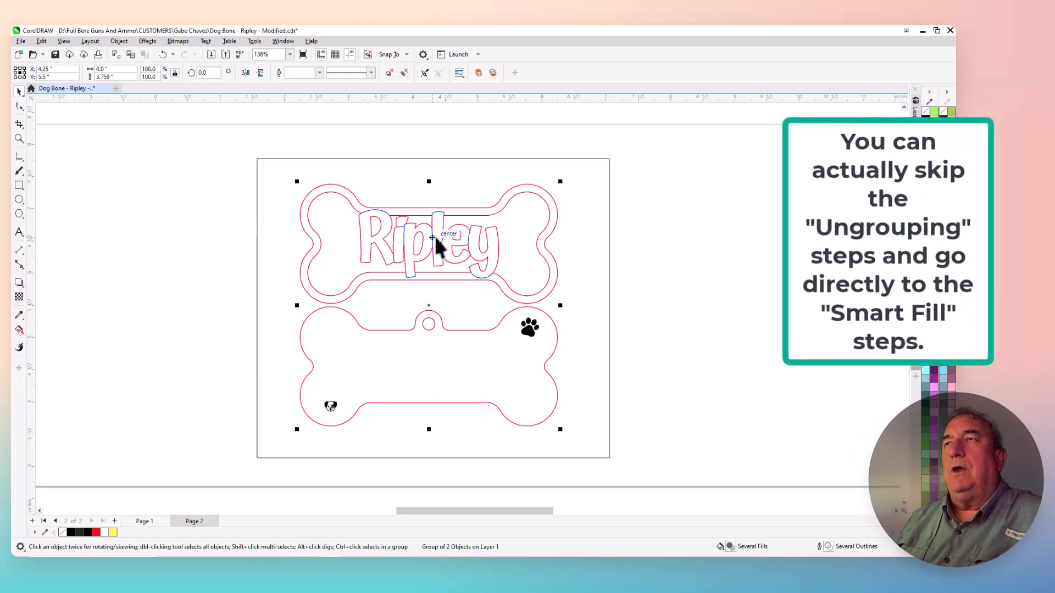
click(119, 41)
mouse_move(132, 208)
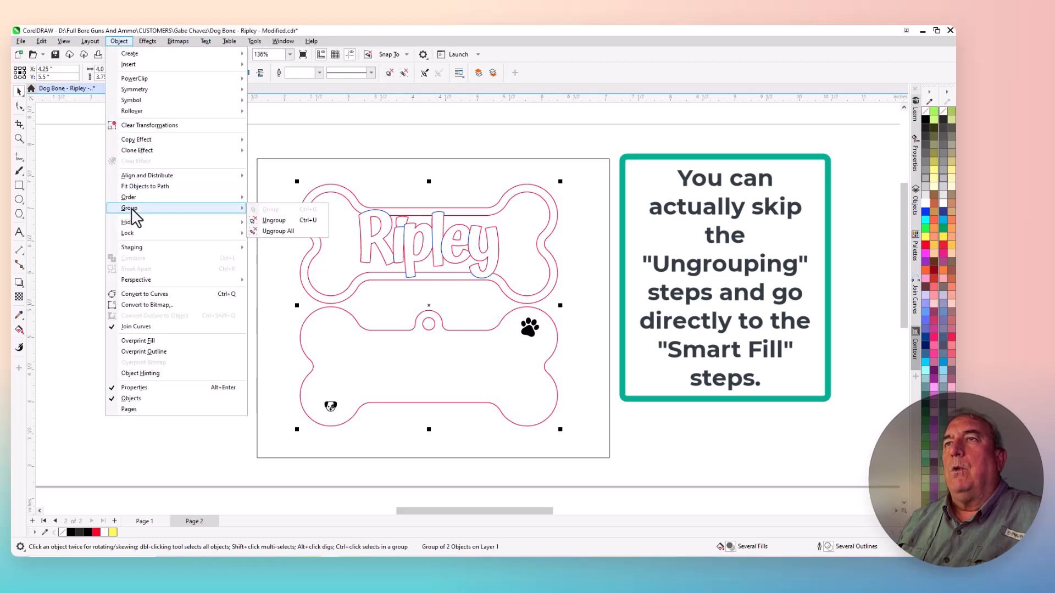
click(281, 222)
click(120, 236)
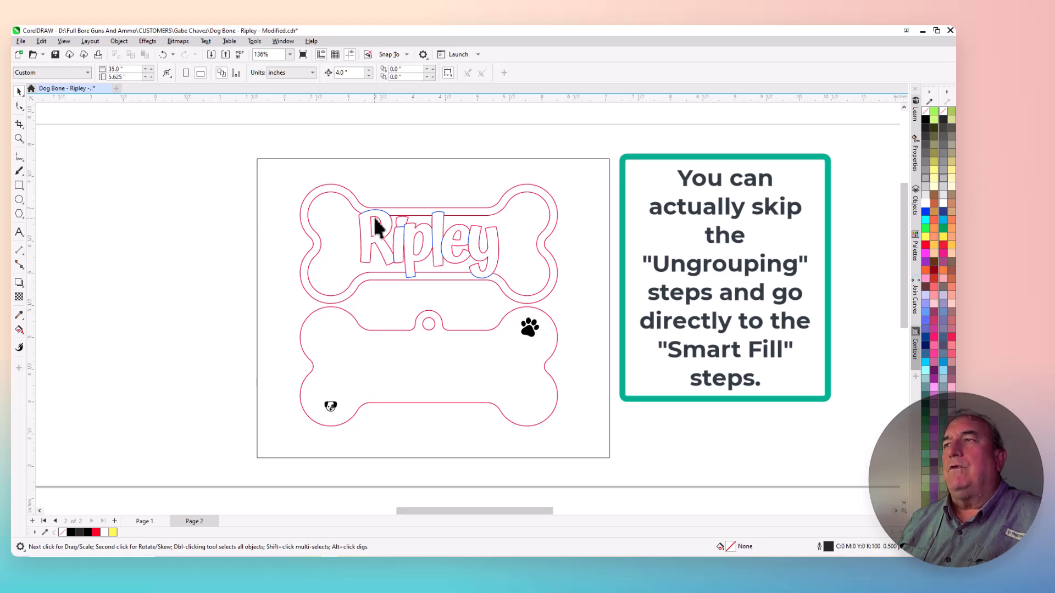
Ungroup the upper bone that carries the Ripley lettering
click(373, 216)
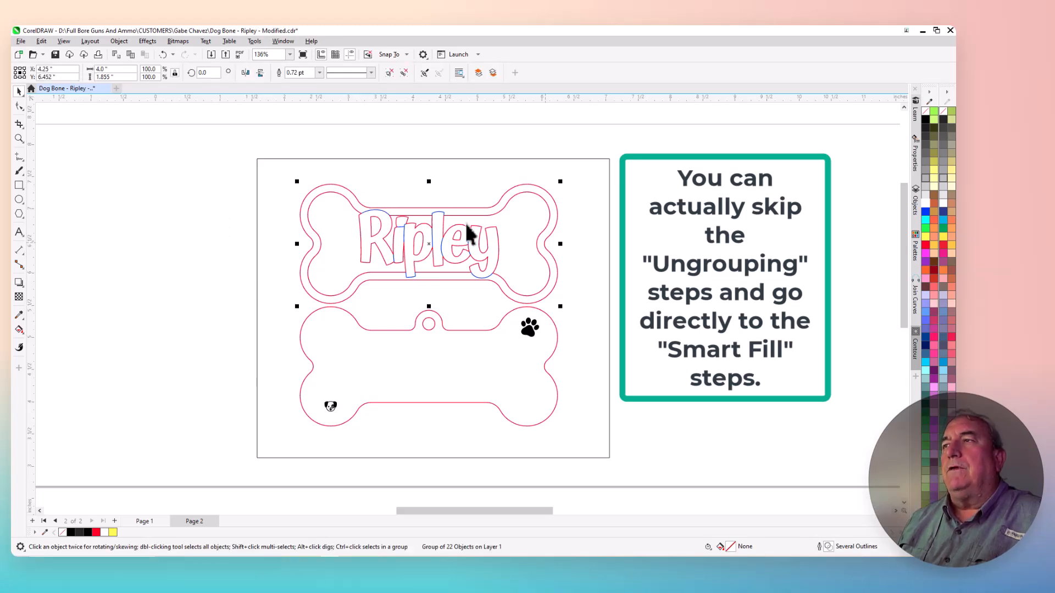
click(119, 42)
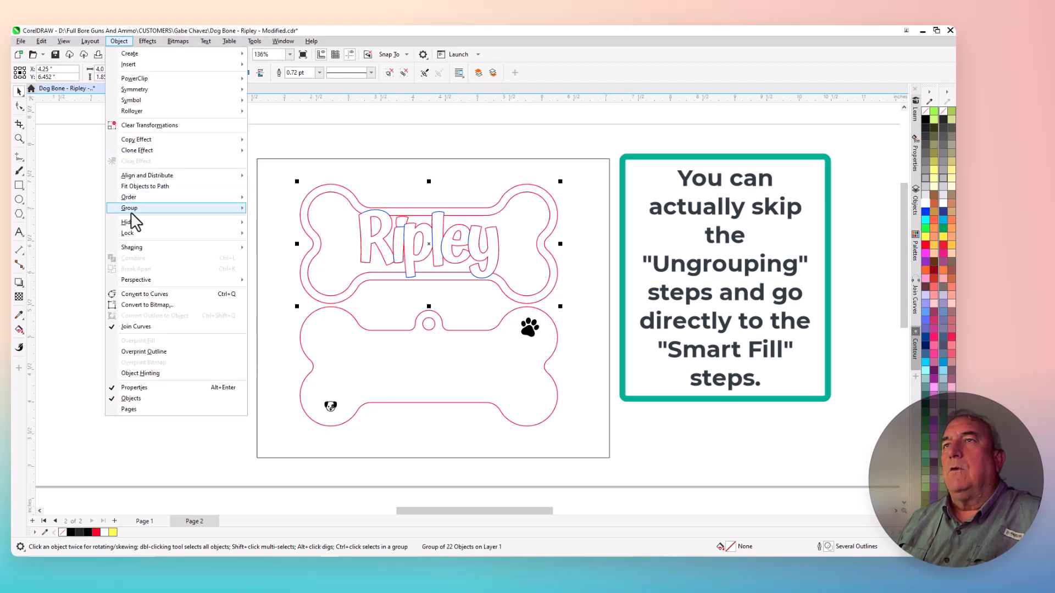
mouse_move(231, 213)
click(274, 221)
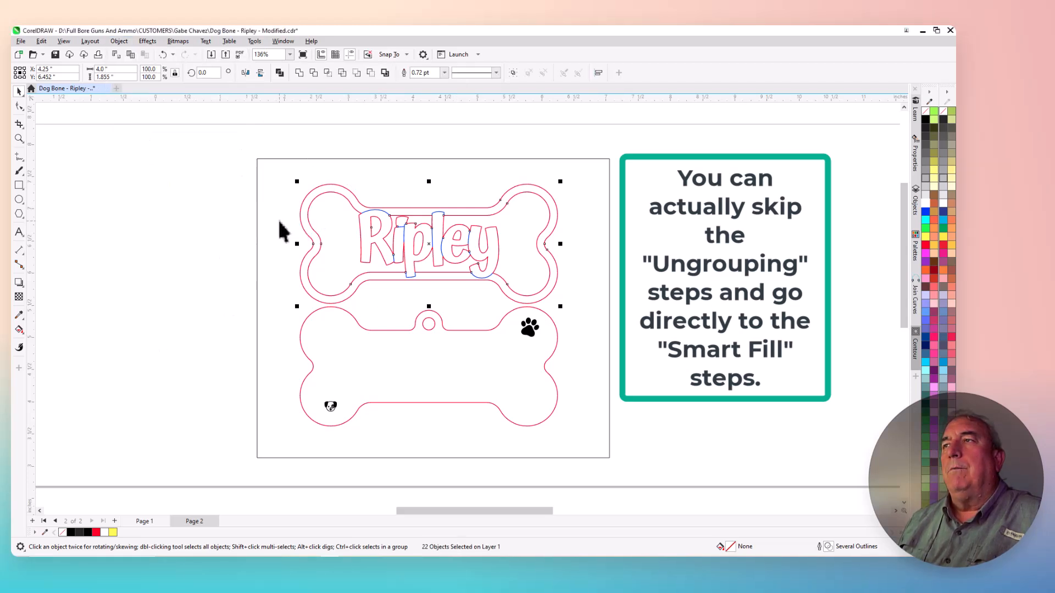
click(216, 189)
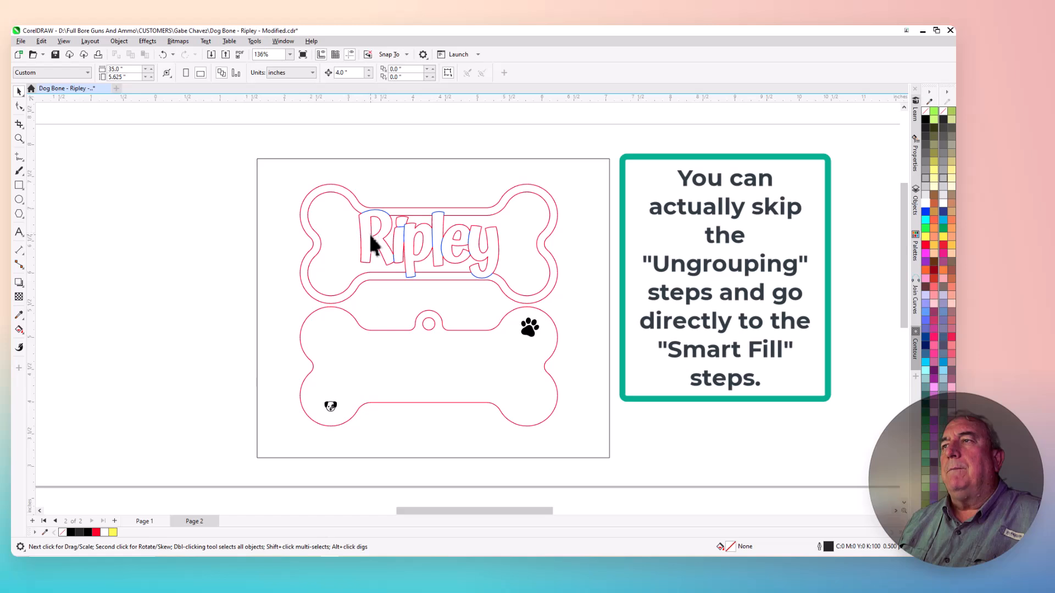
Try nudging the red curve of the upper bone to the right, and undo the move
click(372, 242)
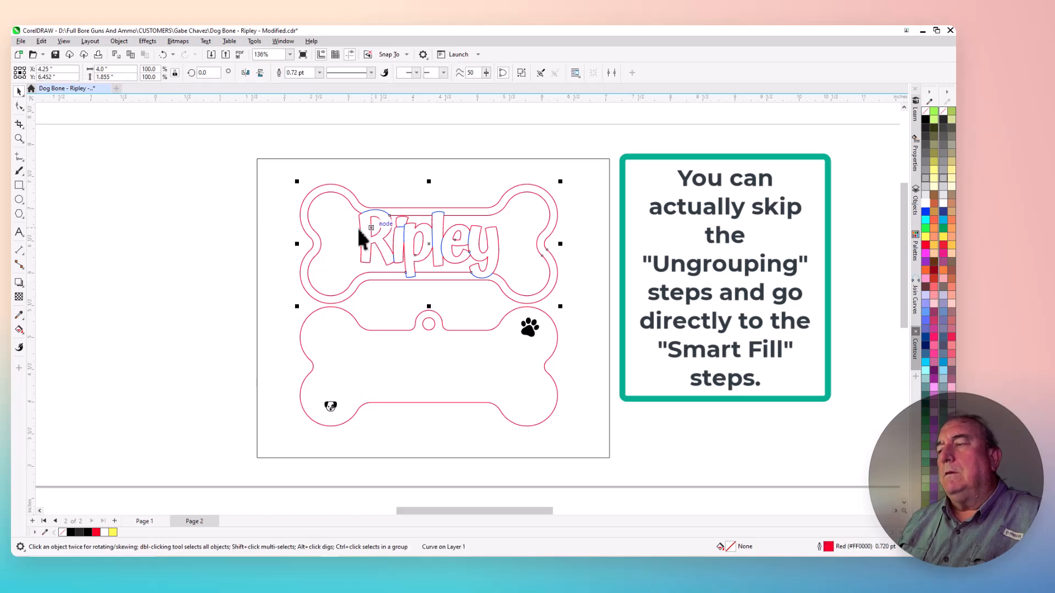
key(Right)
key(ctrl+z)
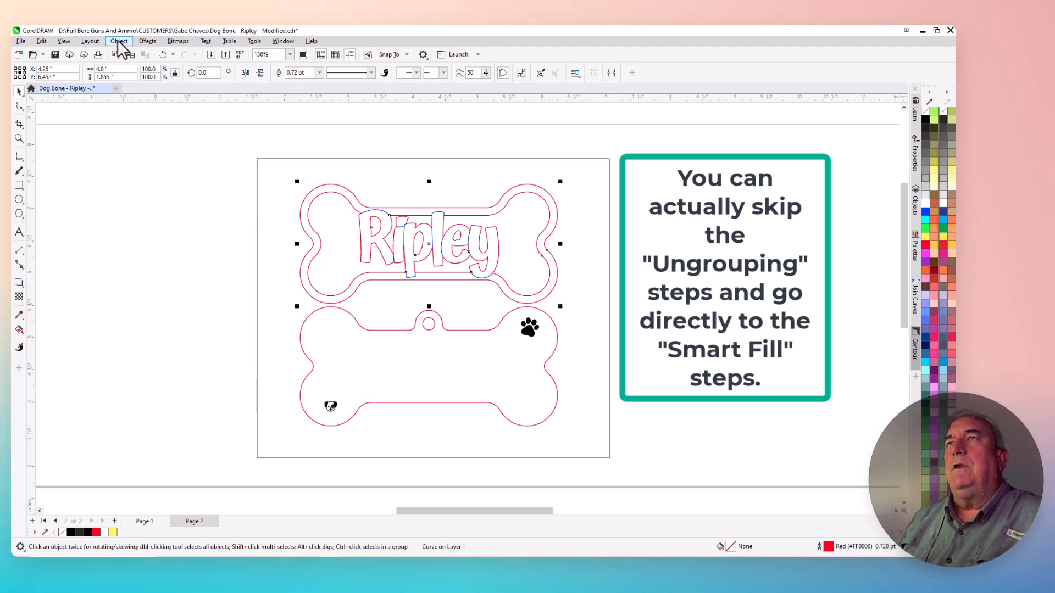
click(176, 185)
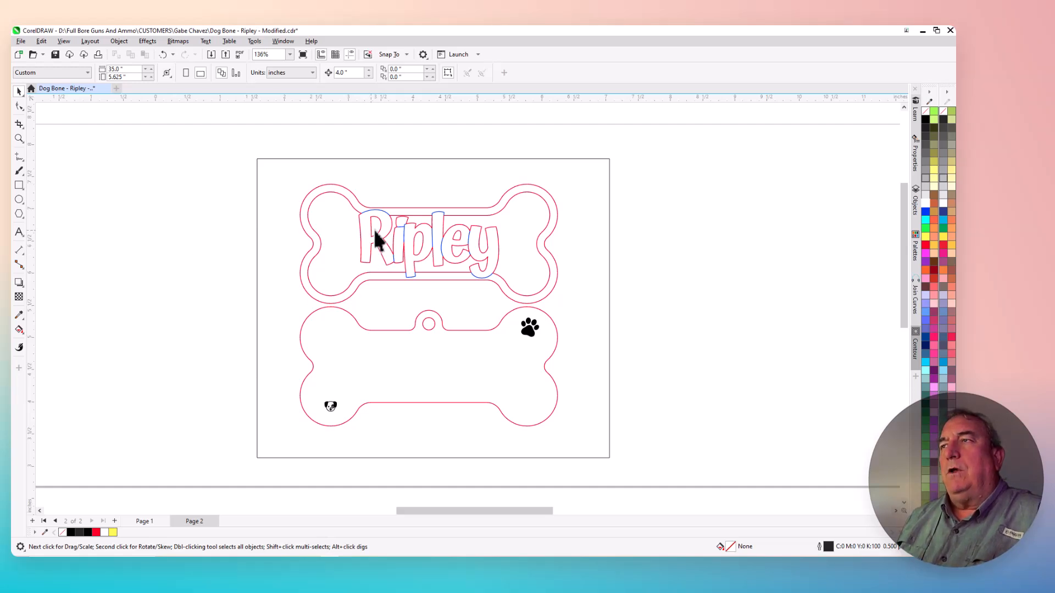
Examine the bone outlines and the Ripley lettering inside the rectangle
scroll(543, 261, down, 1)
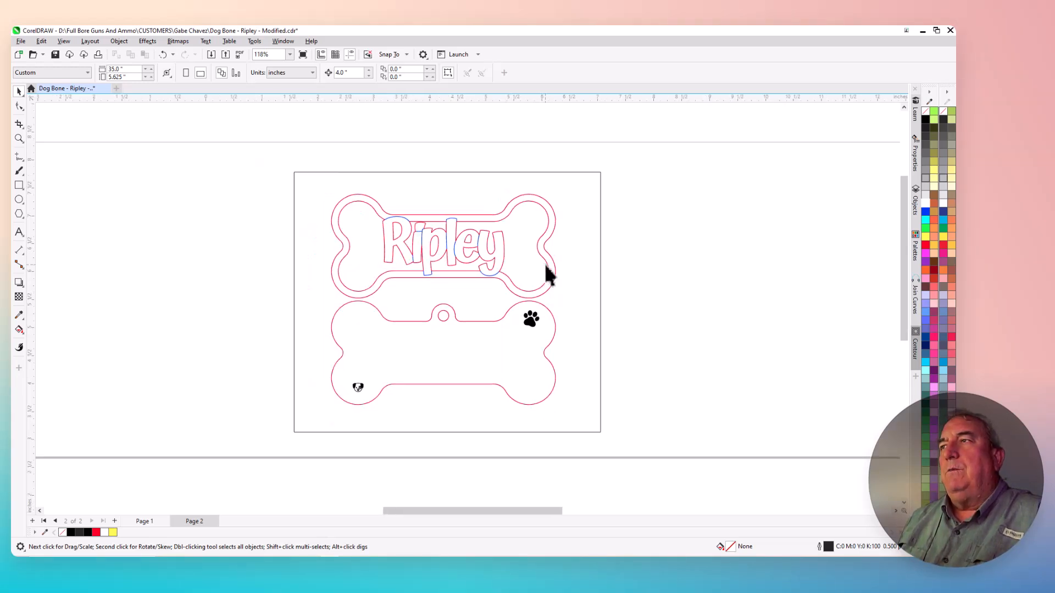
scroll(200, 231, up, 1)
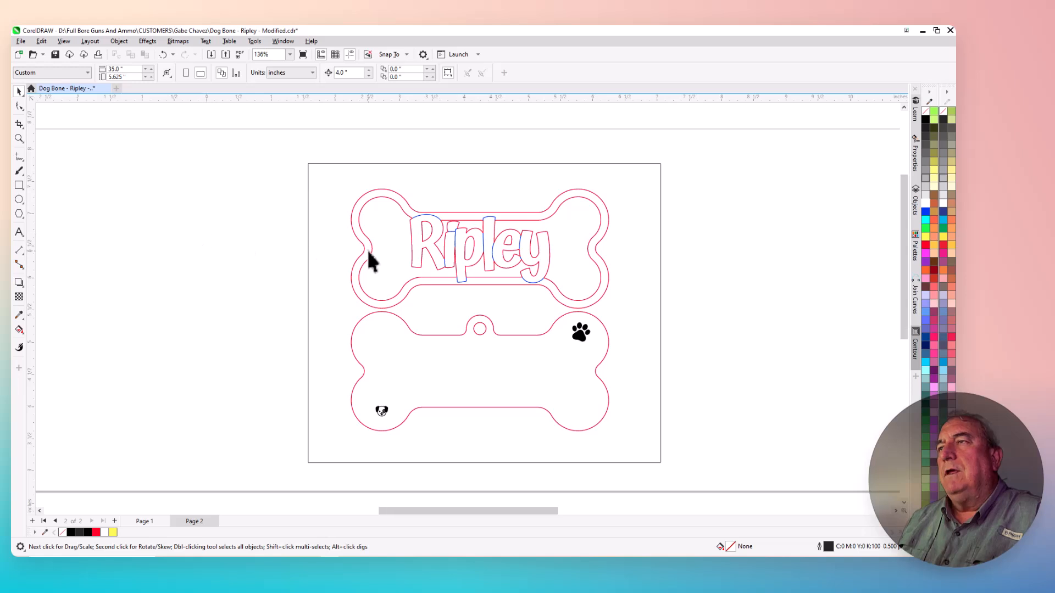
scroll(367, 248, down, 1)
scroll(460, 265, up, 2)
scroll(439, 241, down, 3)
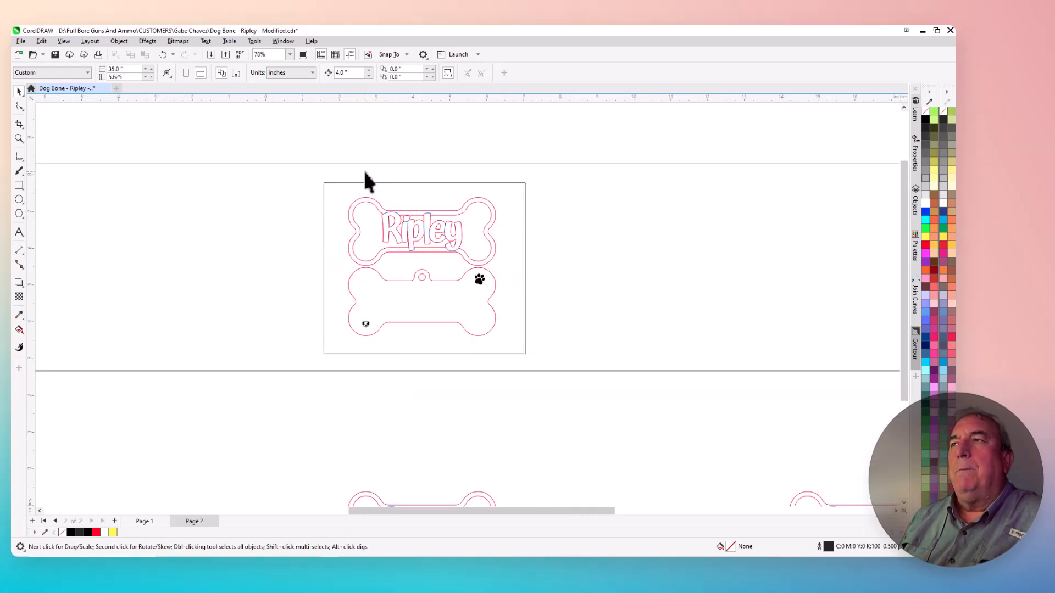
scroll(365, 179, up, 2)
scroll(395, 311, down, 2)
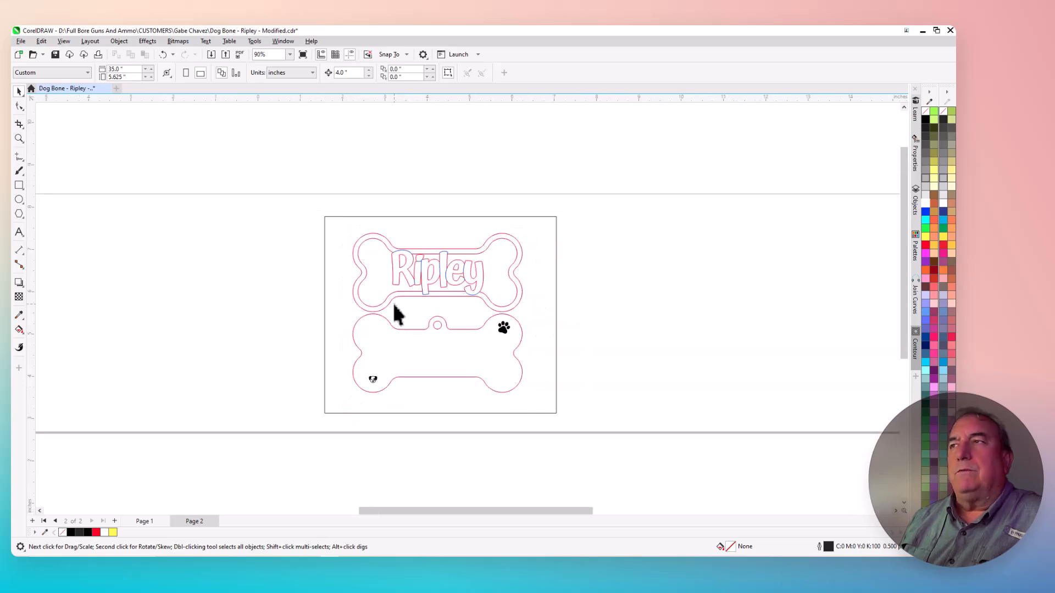
scroll(404, 319, up, 1)
scroll(403, 313, up, 2)
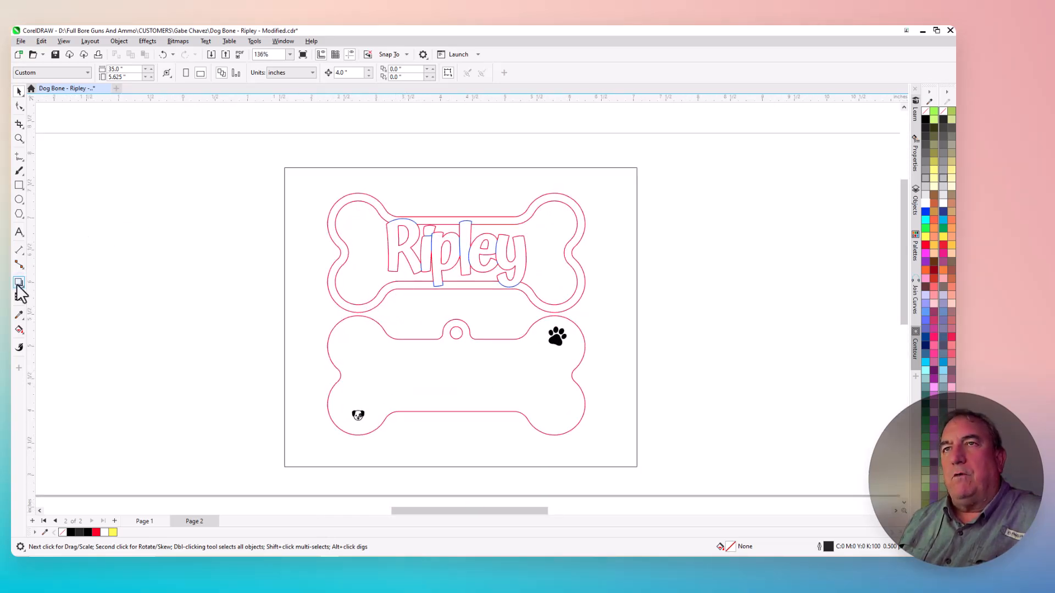
Smart Fill the letter R of Ripley with RGB black (#000000) and move the filled copy 4" left of the design
click(21, 333)
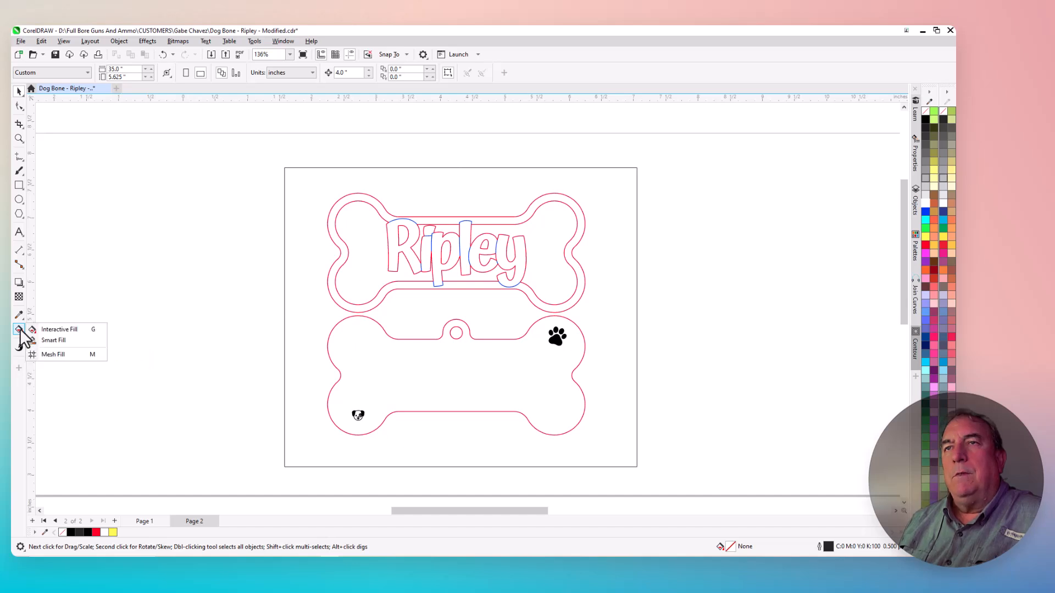
click(54, 341)
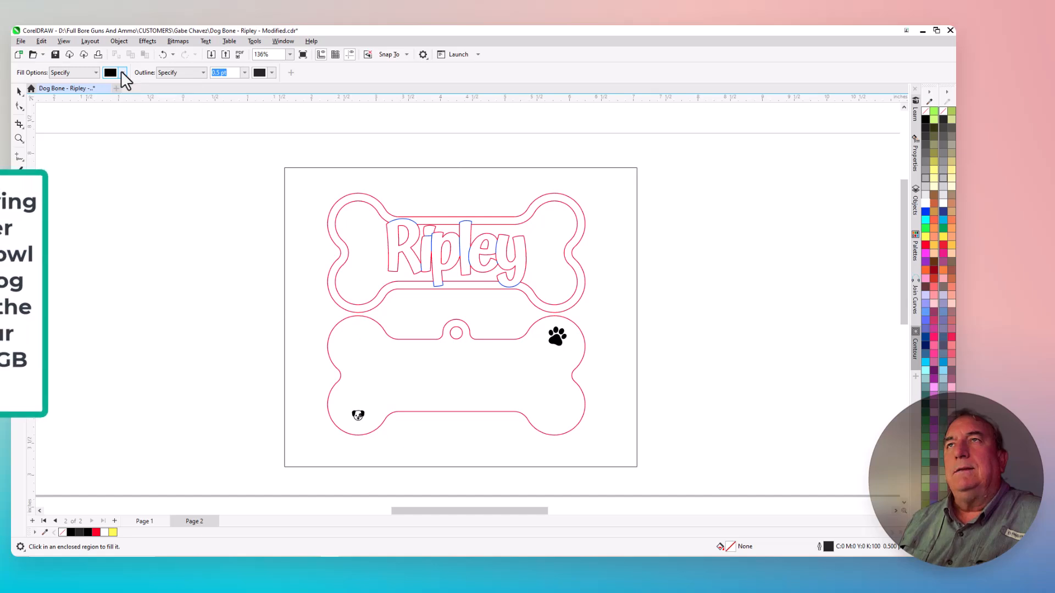
click(122, 72)
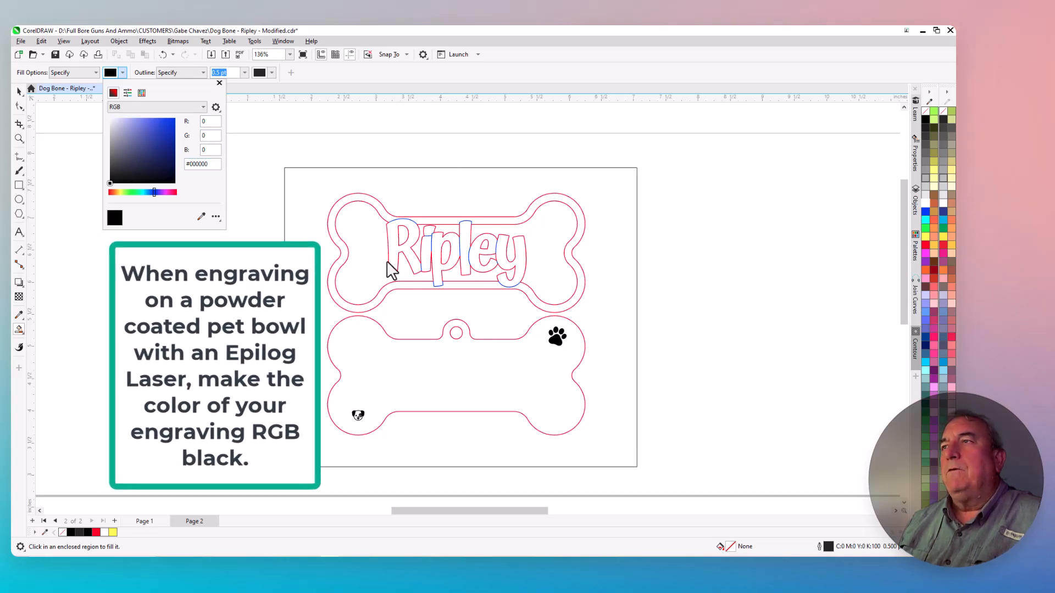
click(395, 249)
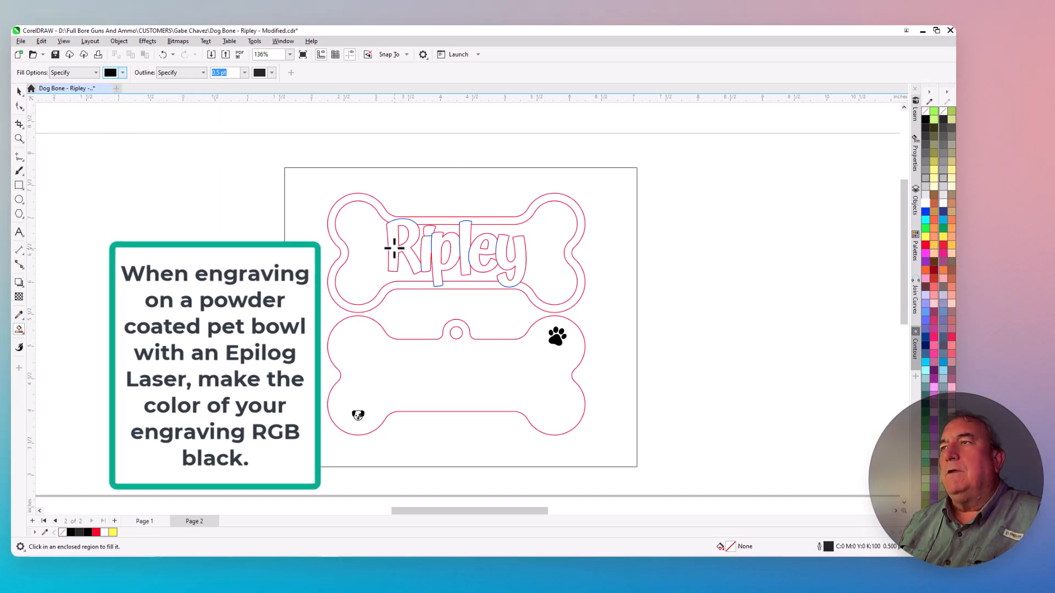
click(394, 249)
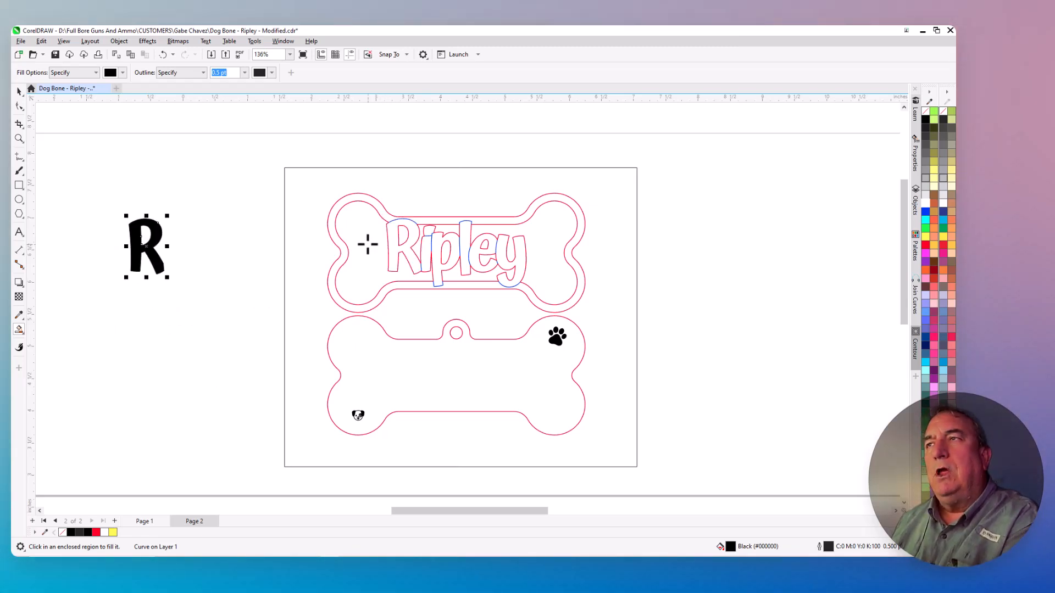
Smart Fill the stem and dot of the i and the letter p with black, moving each filled copy 4" left of the design
click(425, 250)
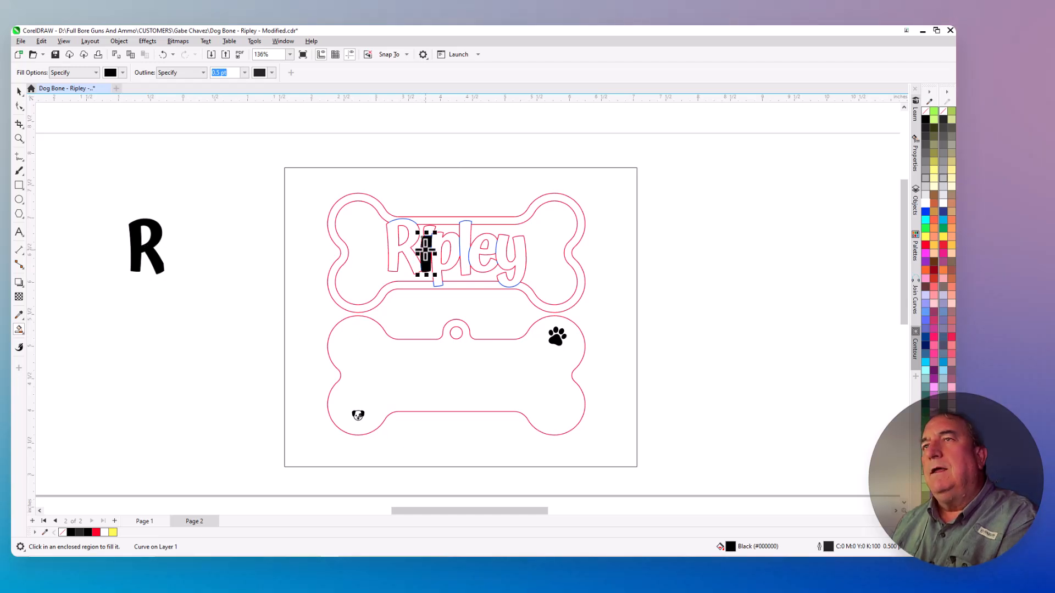
key(Left)
click(429, 230)
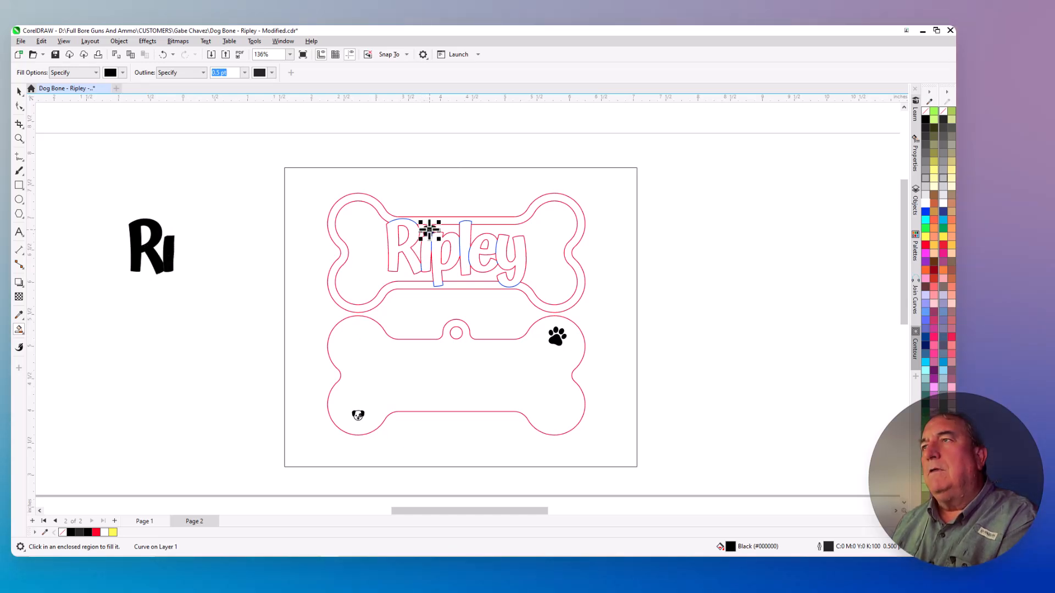
key(Left)
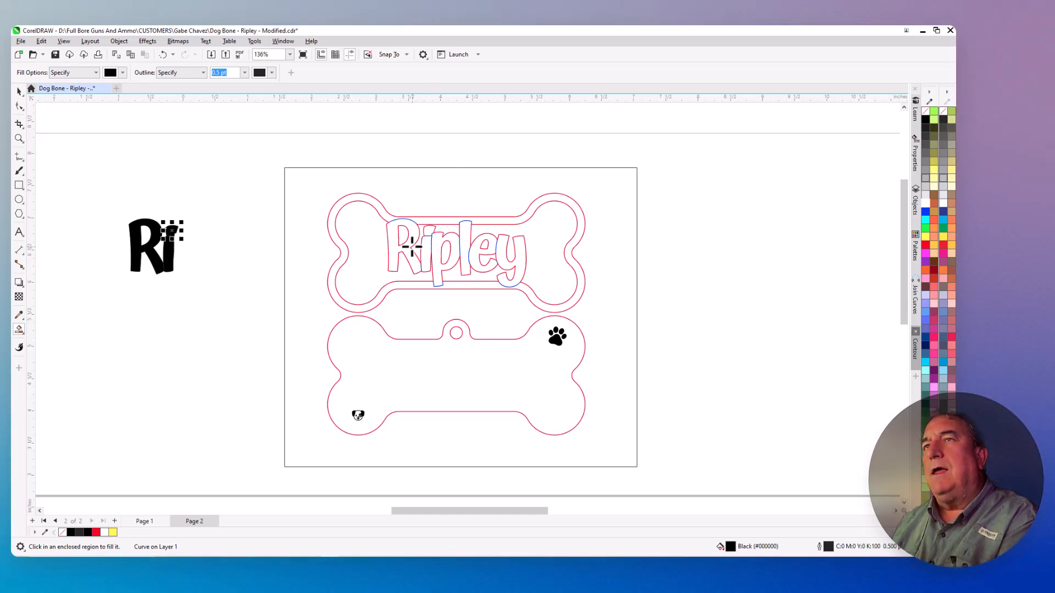
click(437, 256)
key(Left)
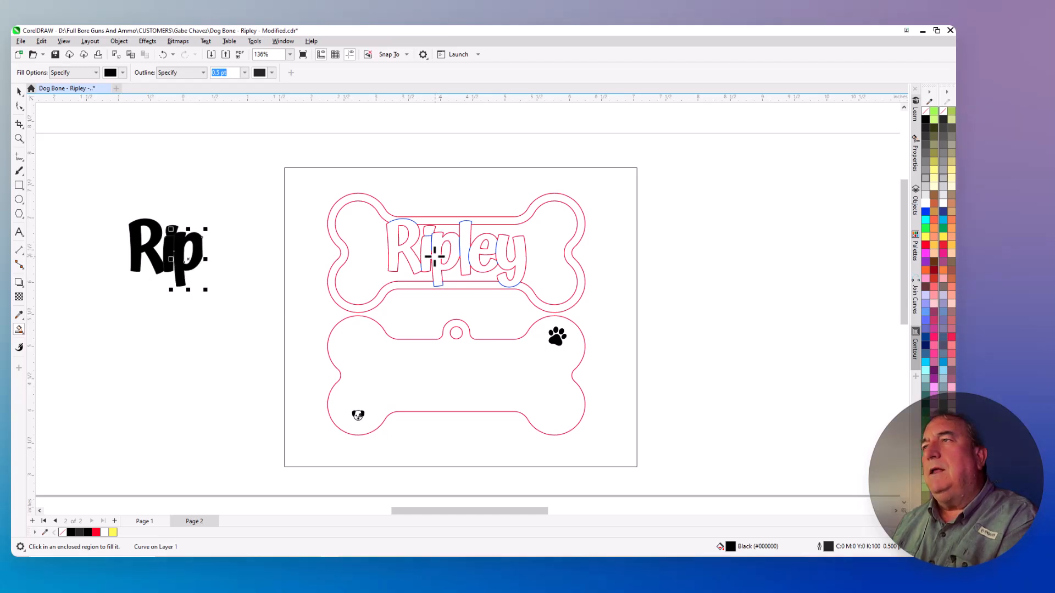
Smart Fill the letters l, e and y with black and move each filled copy 4" left to complete the word Ripley
click(465, 239)
key(Left)
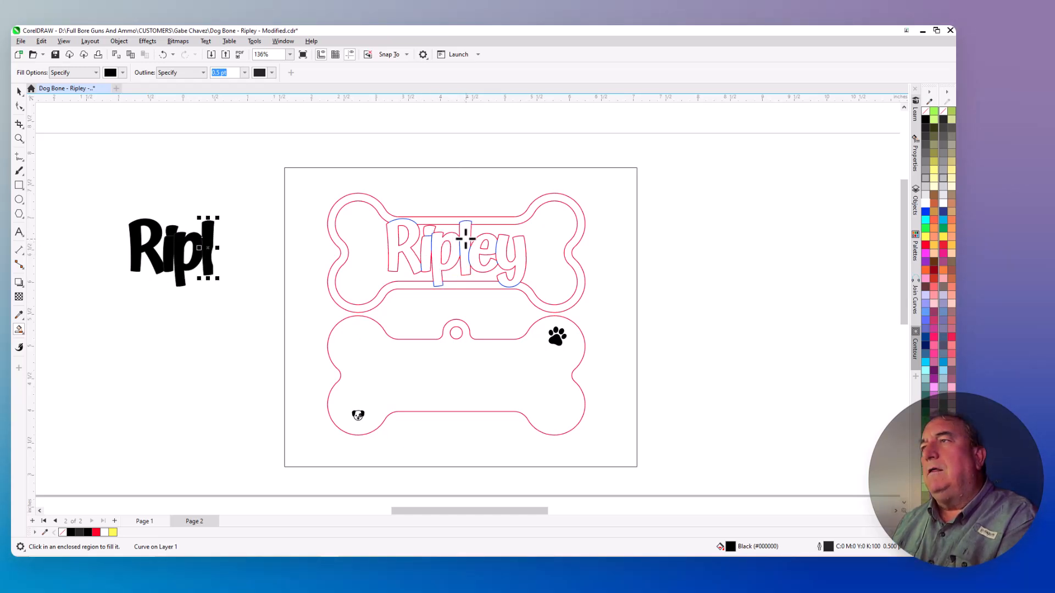
click(479, 259)
key(Left)
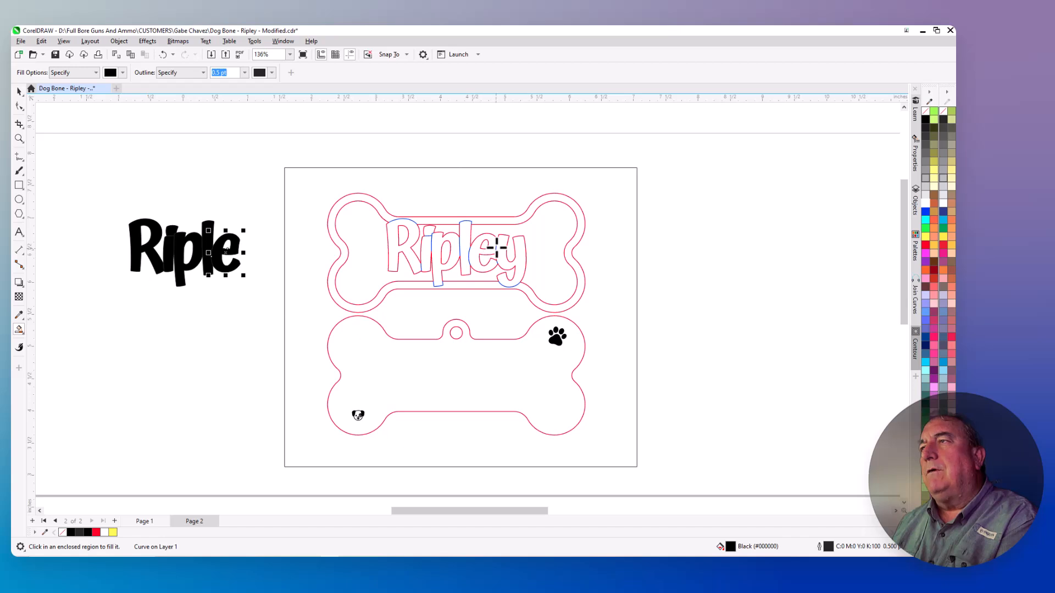
click(498, 248)
key(Left)
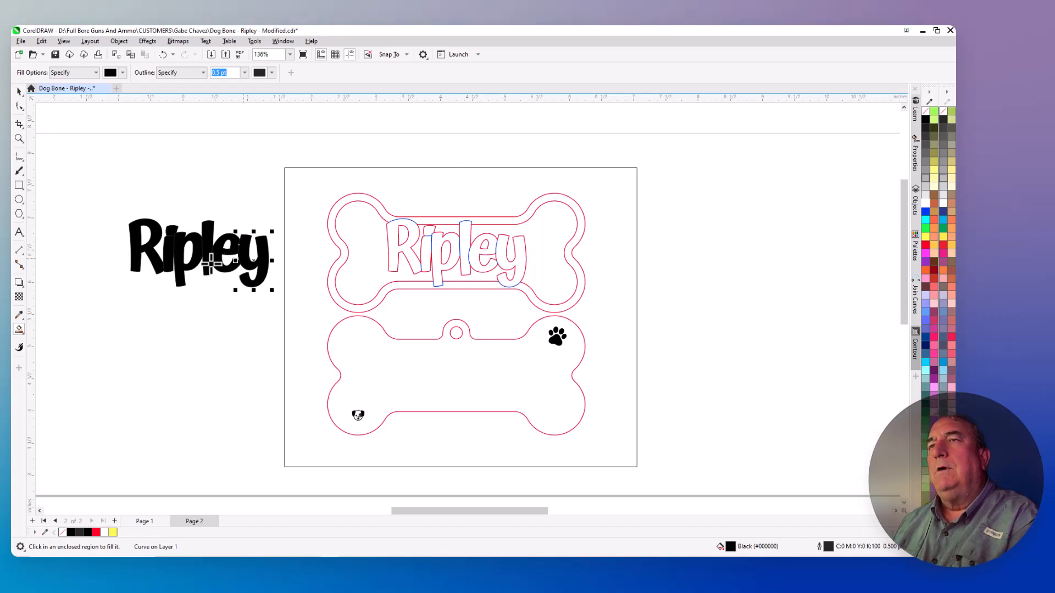
Select all the black Ripley letter shapes and set their outline color to white (#FFFFFF)
scroll(194, 254, up, 3)
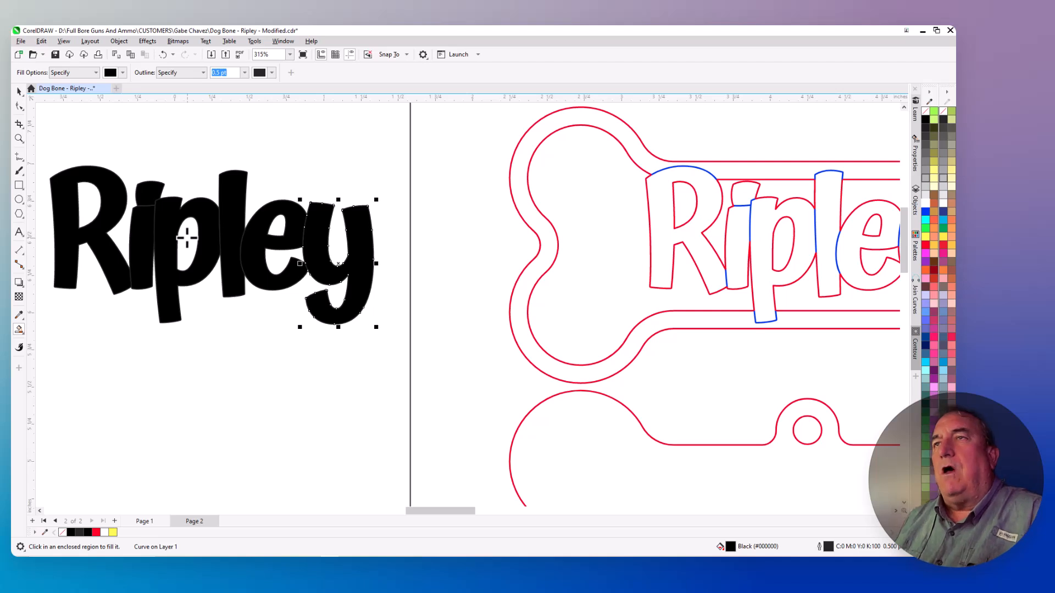
scroll(148, 209, up, 7)
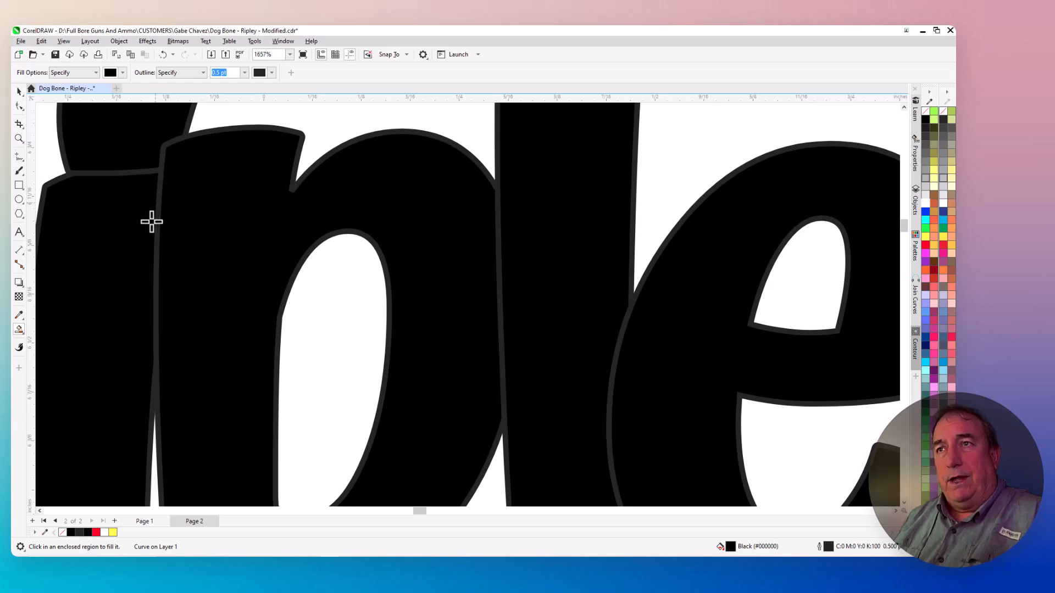
scroll(151, 219, down, 4)
scroll(185, 258, down, 1)
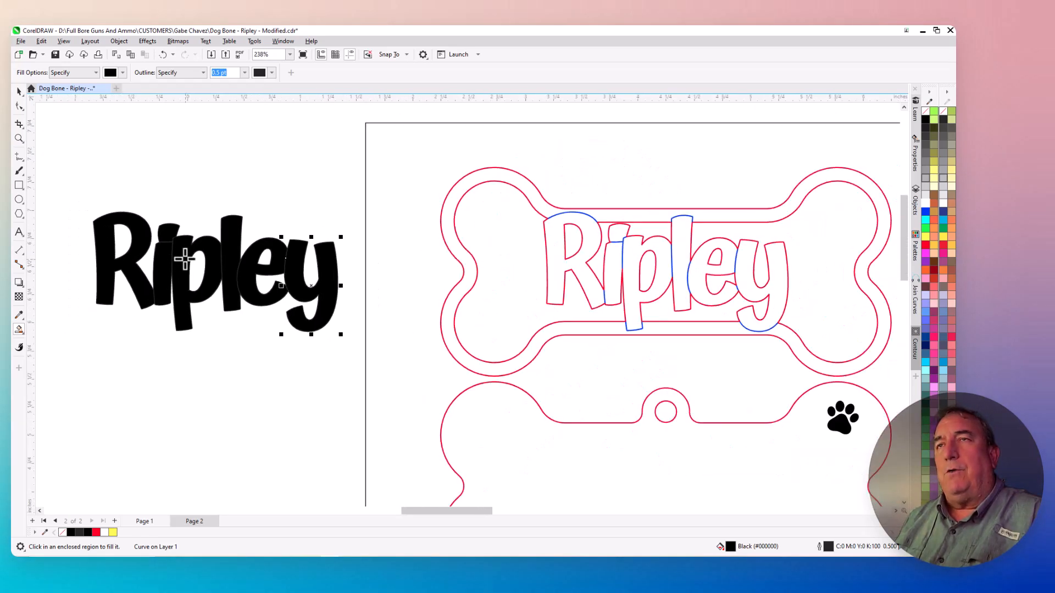
click(19, 92)
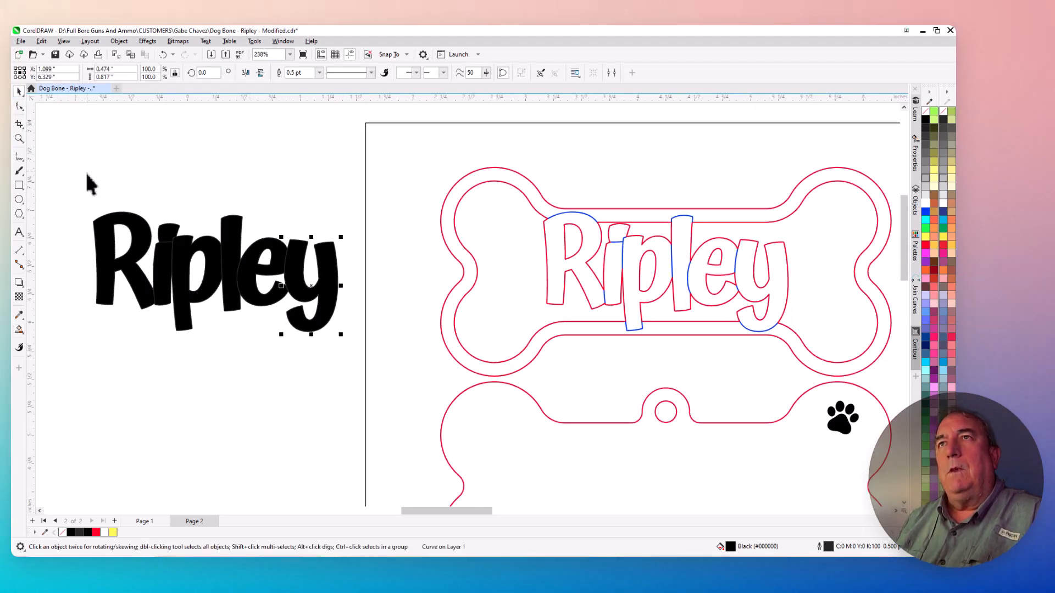
drag(73, 190, 357, 361)
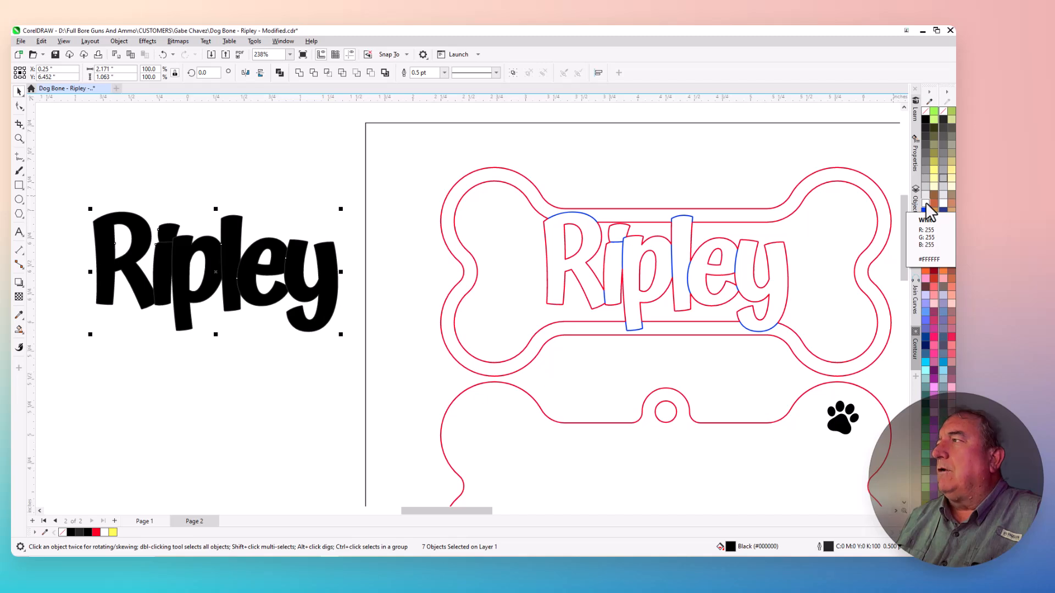
right_click(925, 202)
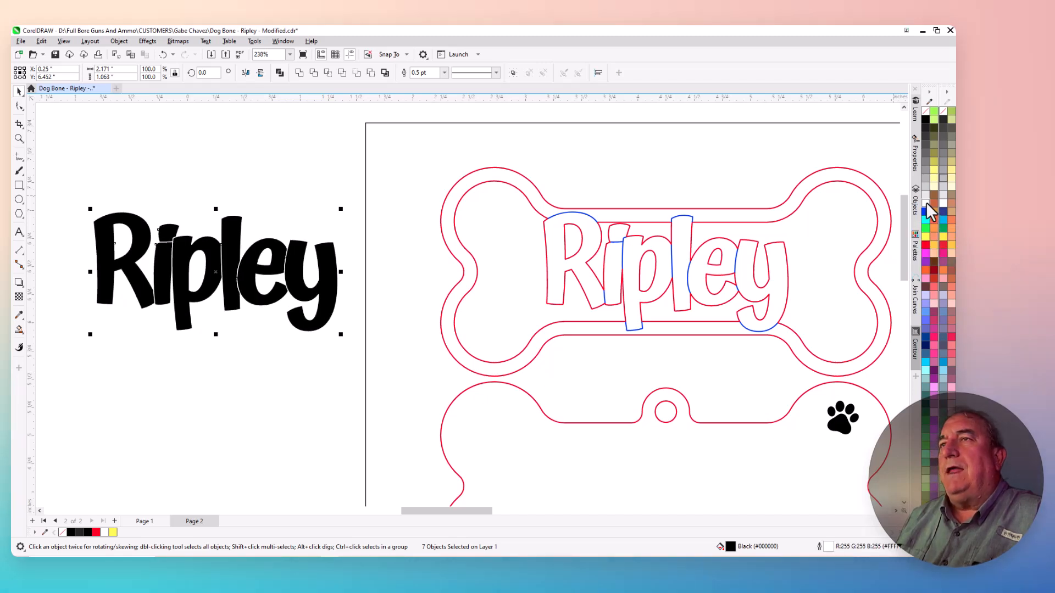
Draw a yellow (#FFFF00) rectangle about 3.22" by 1.94" around the black Ripley lettering and send it behind the letters
scroll(690, 229, down, 1)
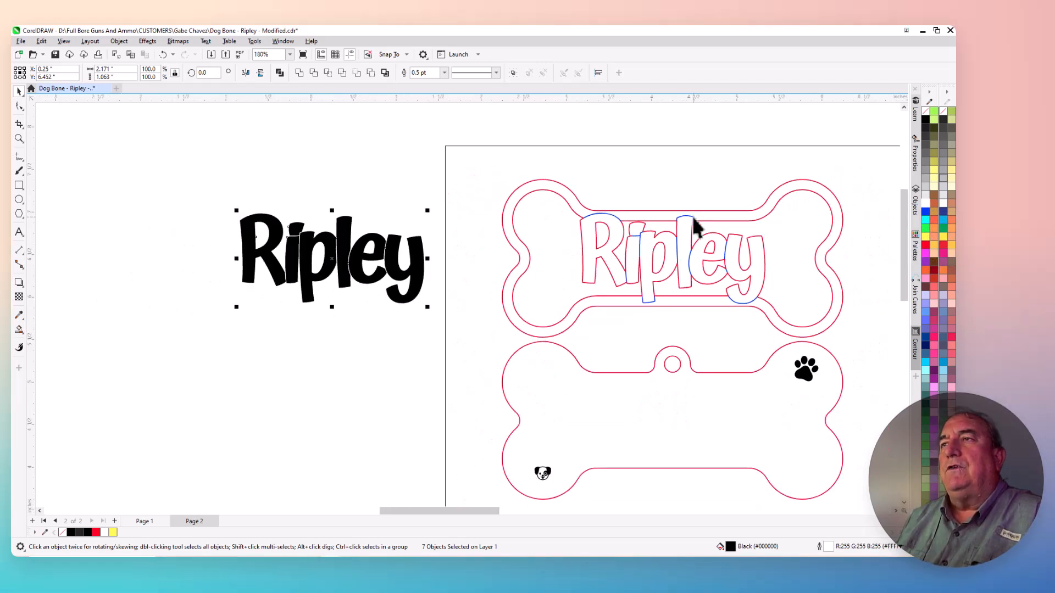
scroll(361, 259, up, 2)
scroll(360, 258, up, 3)
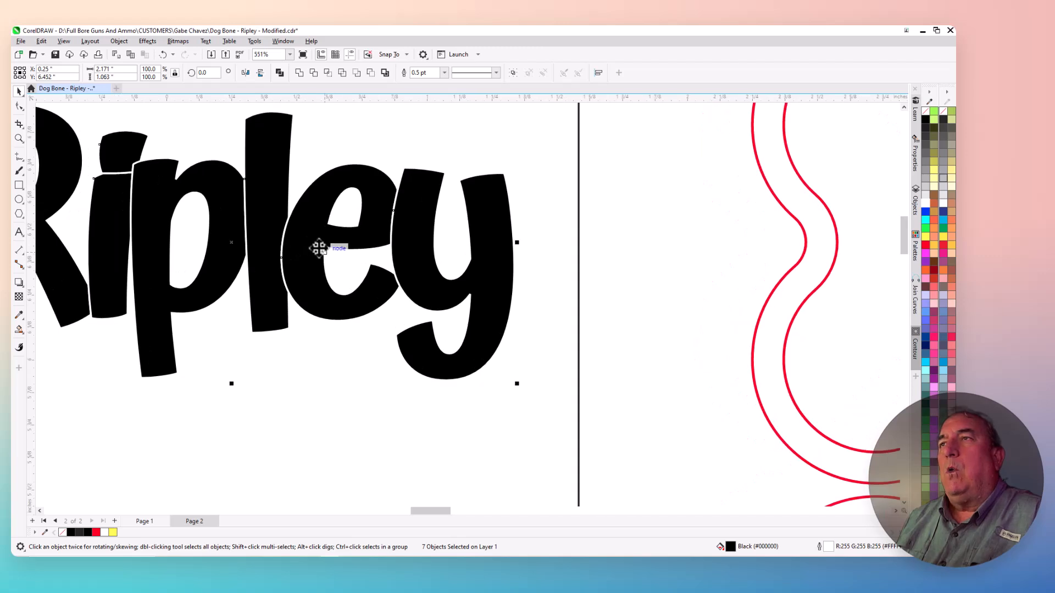
scroll(287, 226, up, 2)
scroll(308, 198, down, 4)
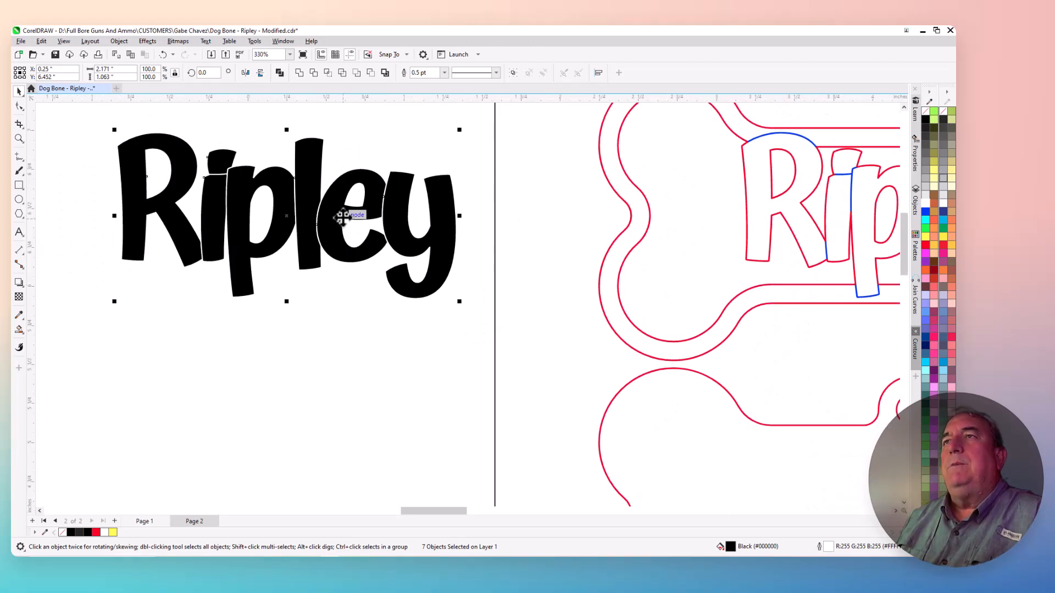
click(19, 187)
drag(122, 122, 459, 323)
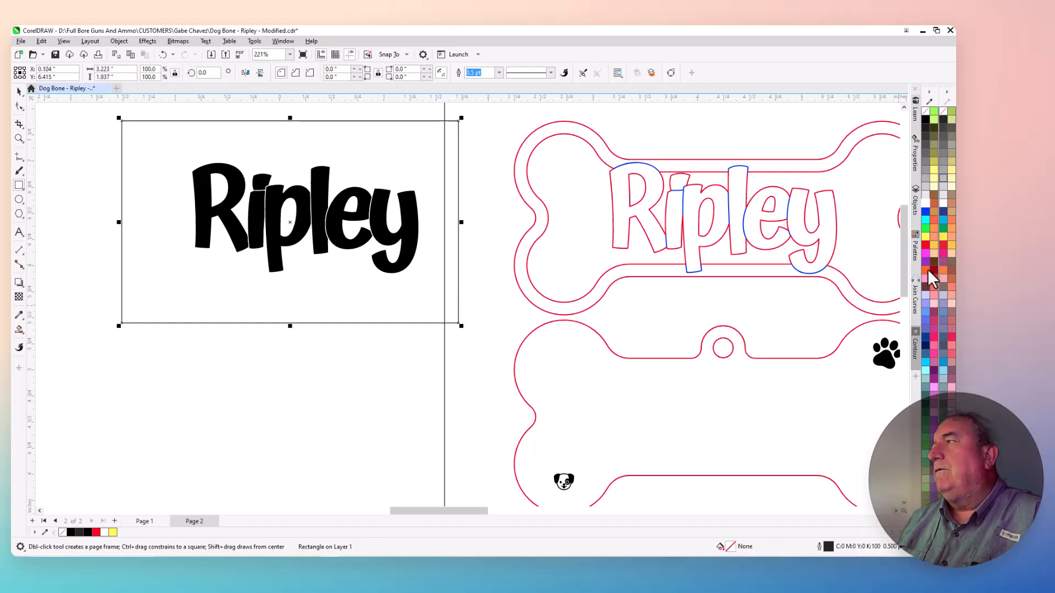
click(925, 236)
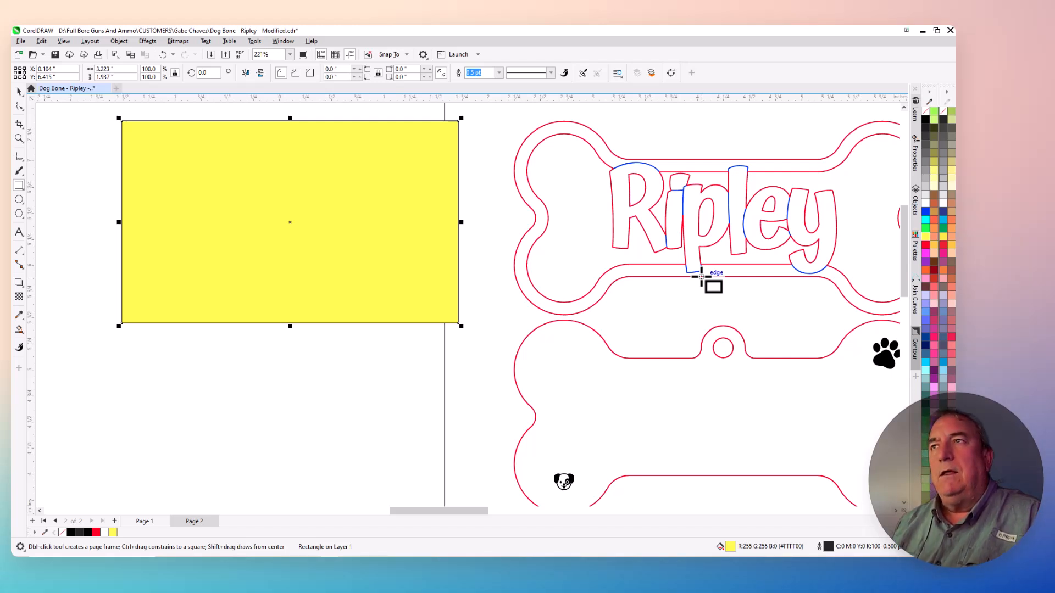
key(shift+Page_Down)
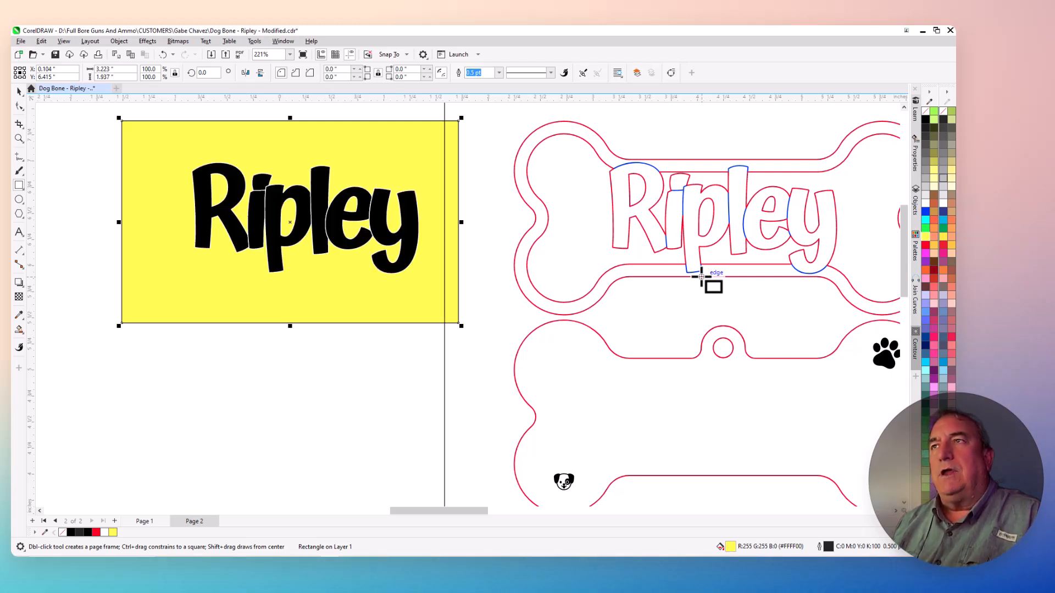
click(19, 92)
click(324, 434)
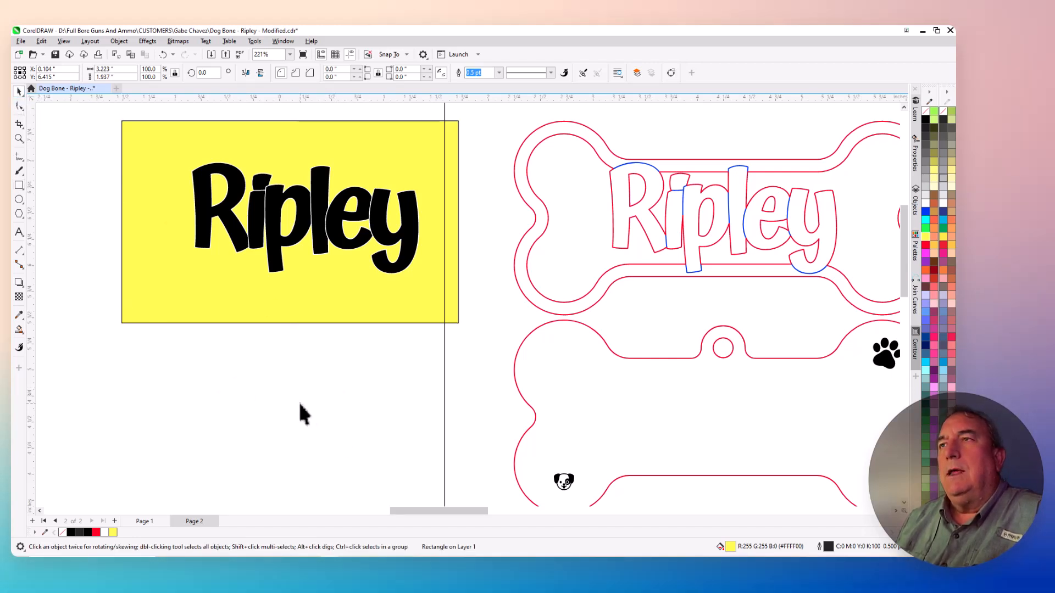
Examine the white outlines and gaps between the black letters against the yellow background, especially around the letter l
scroll(280, 211, up, 2)
scroll(280, 211, up, 2)
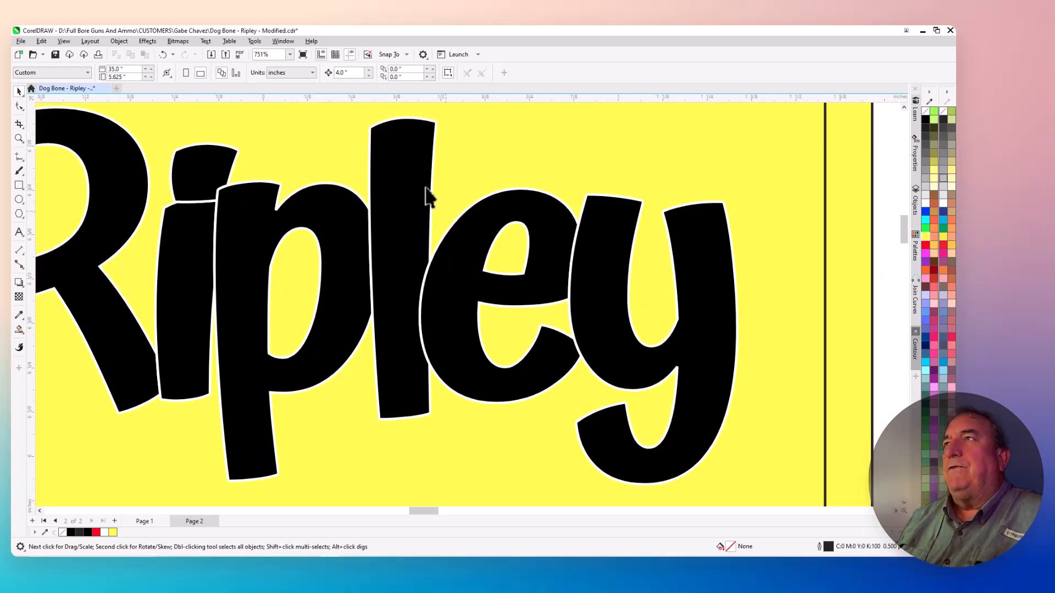
click(383, 148)
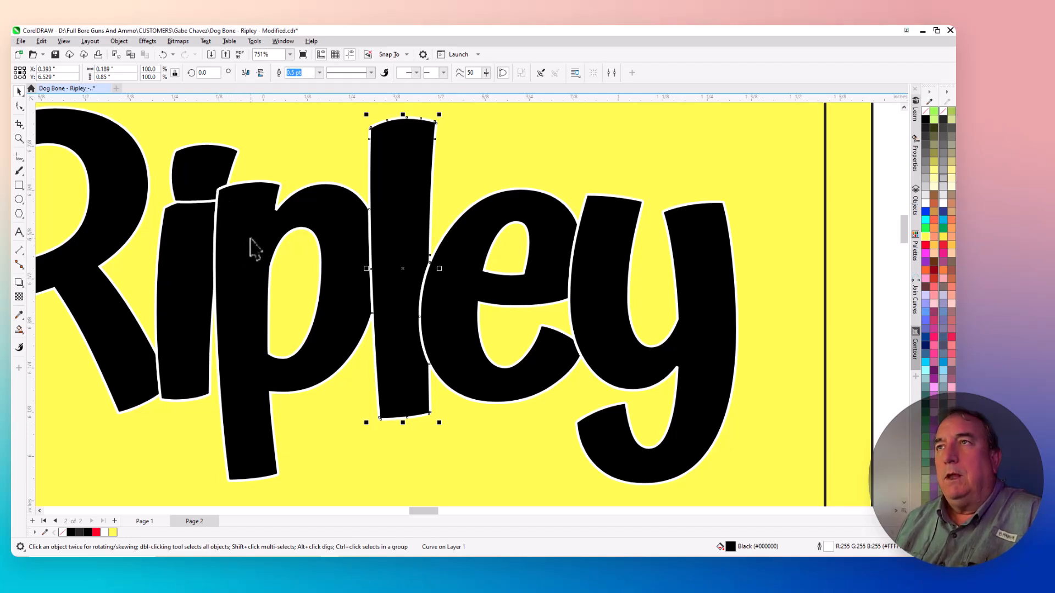
scroll(250, 240, down, 1)
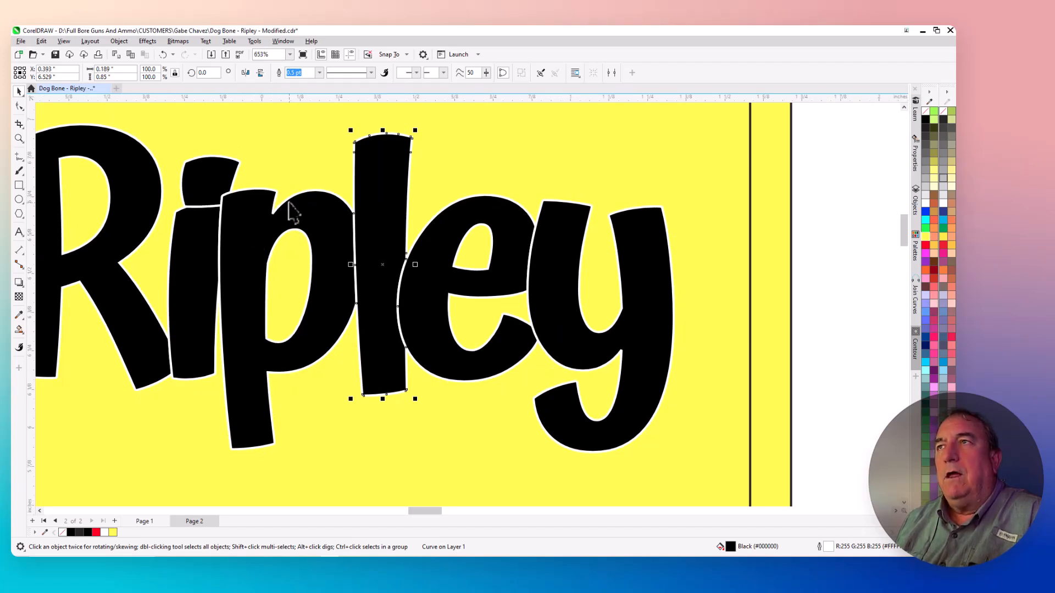
scroll(360, 240, up, 6)
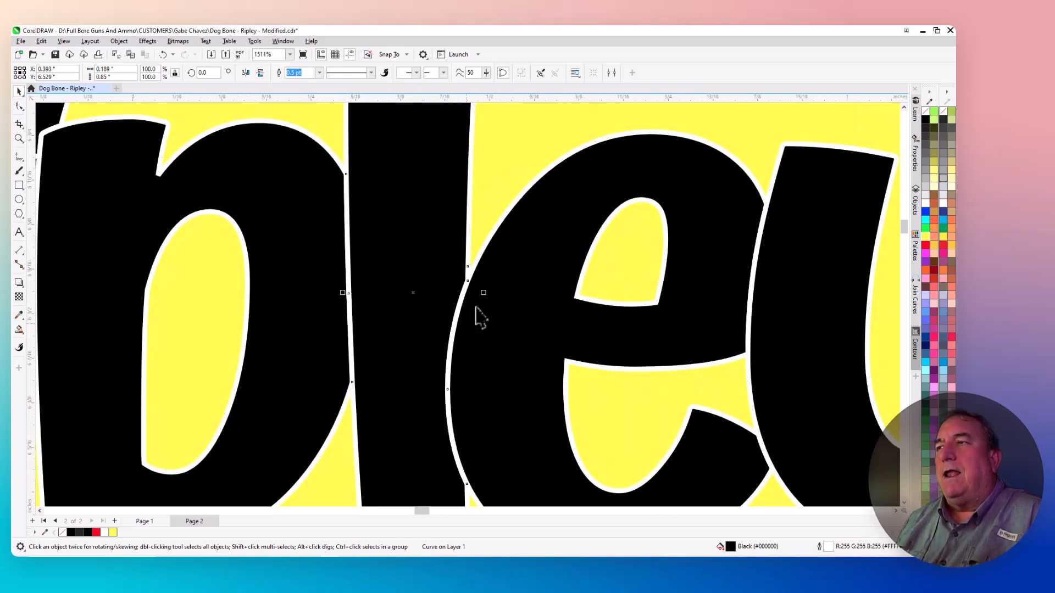
scroll(449, 373, down, 7)
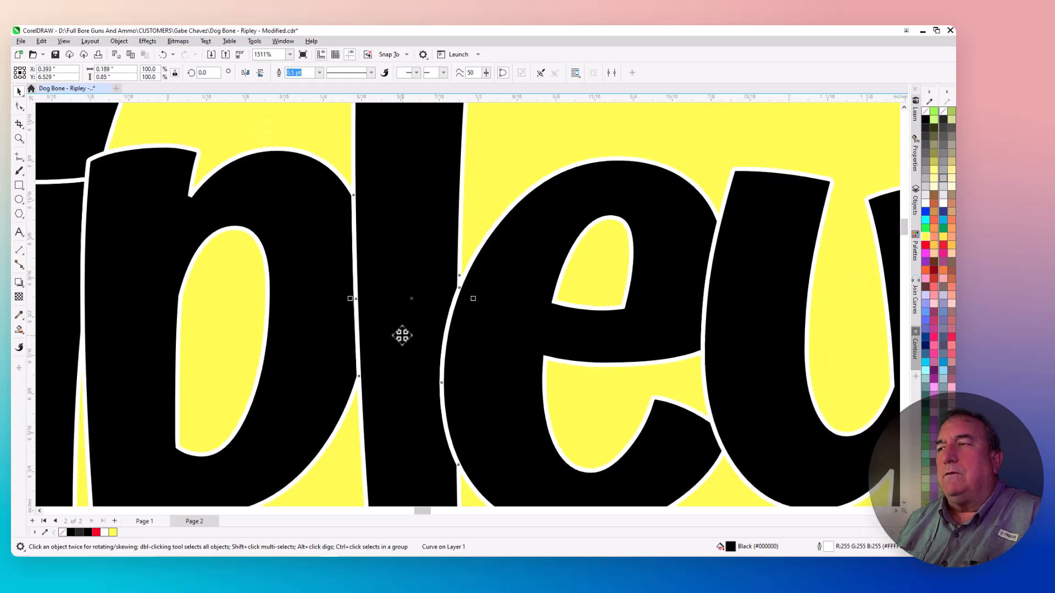
scroll(362, 318, up, 2)
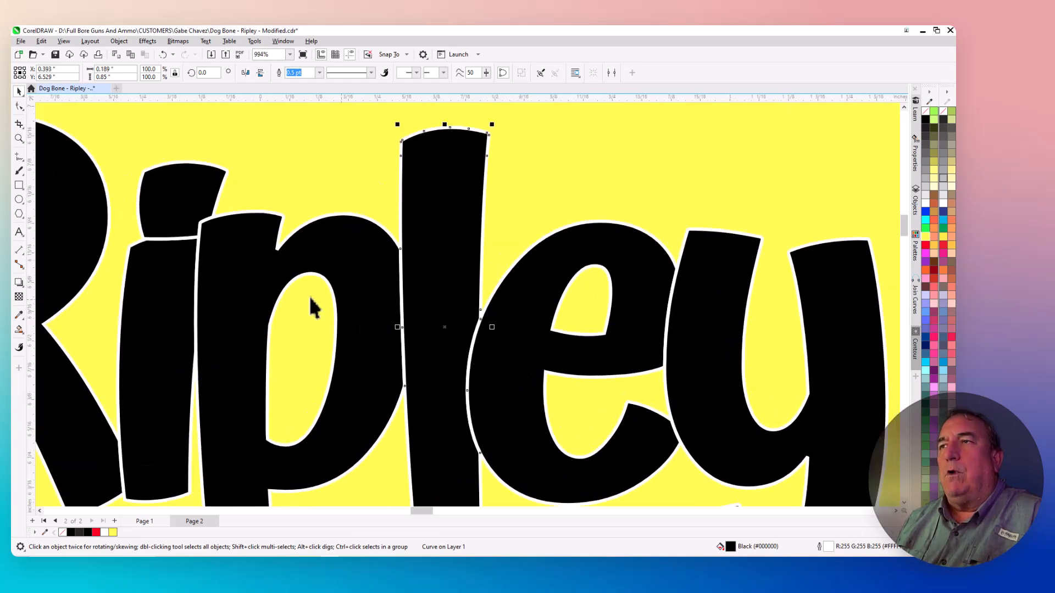
scroll(275, 266, down, 4)
scroll(400, 311, down, 2)
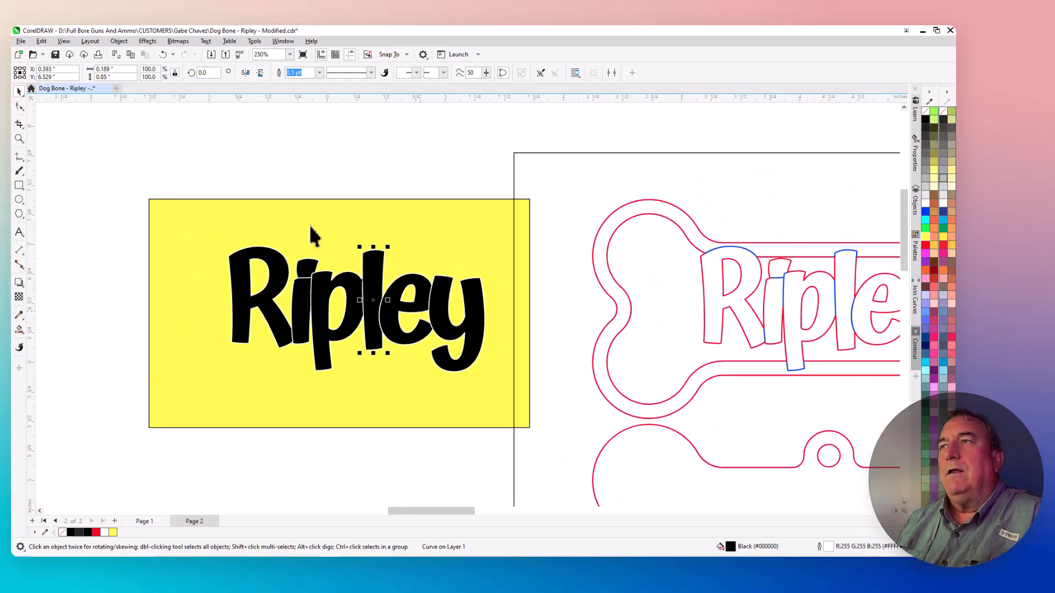
Try a 1.5 pt outline width on all the black Ripley letters, inspect the gaps, and undo the width change
click(250, 155)
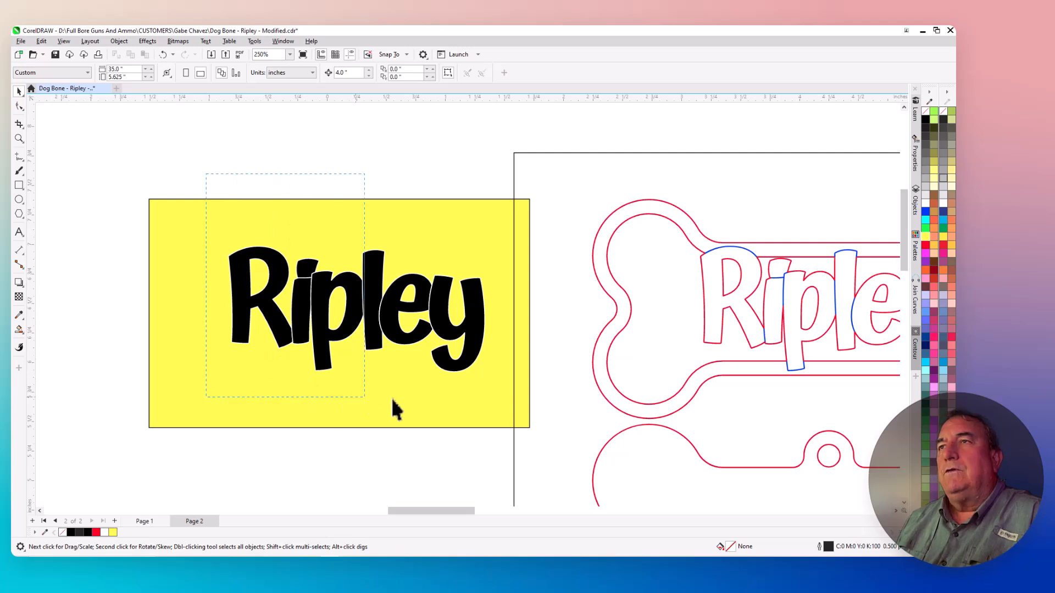
drag(391, 398, 499, 392)
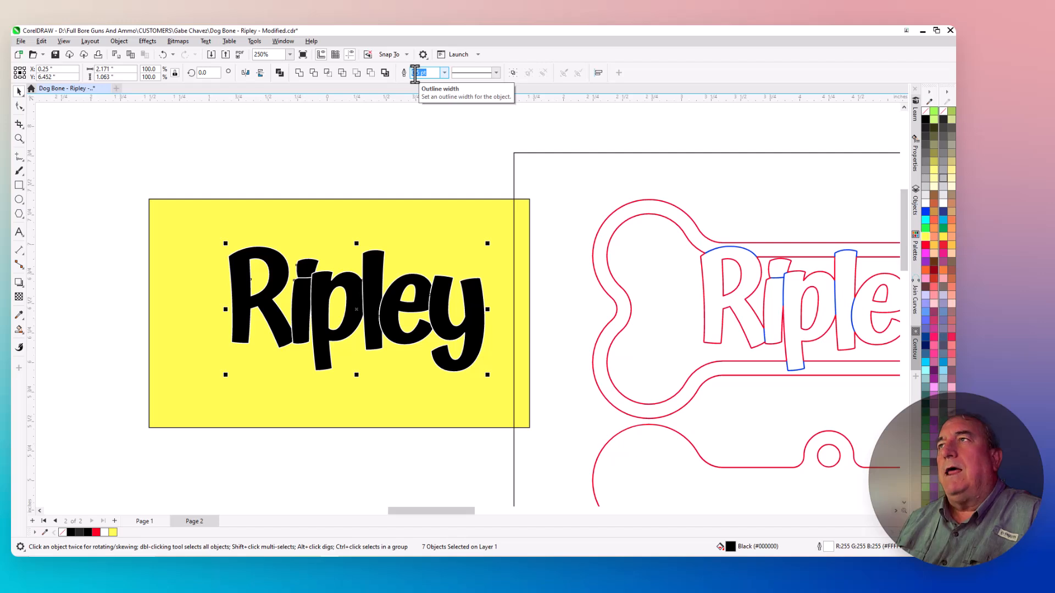
click(444, 73)
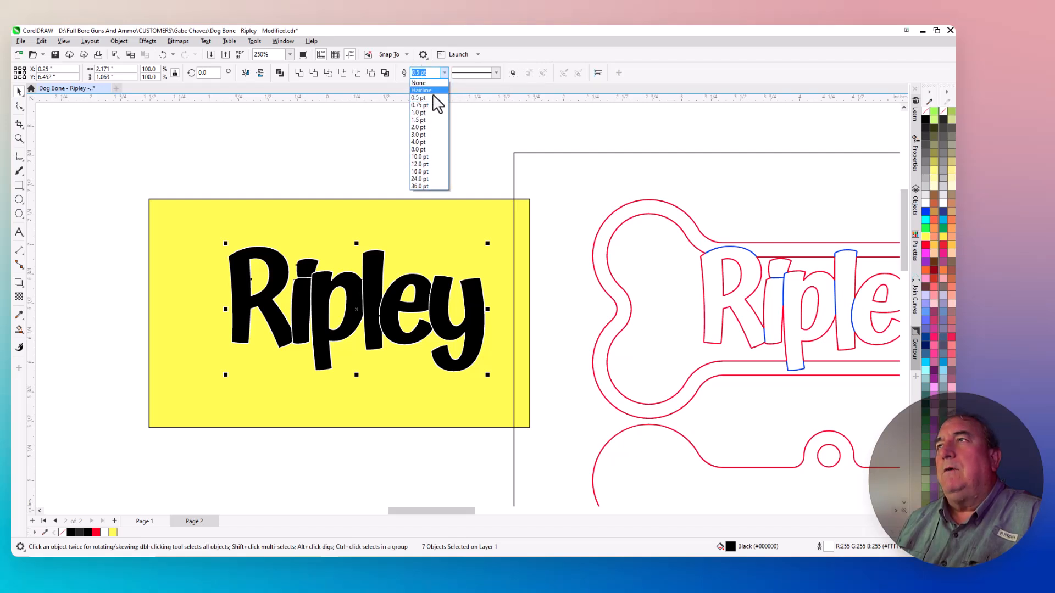
click(424, 121)
scroll(362, 286, up, 3)
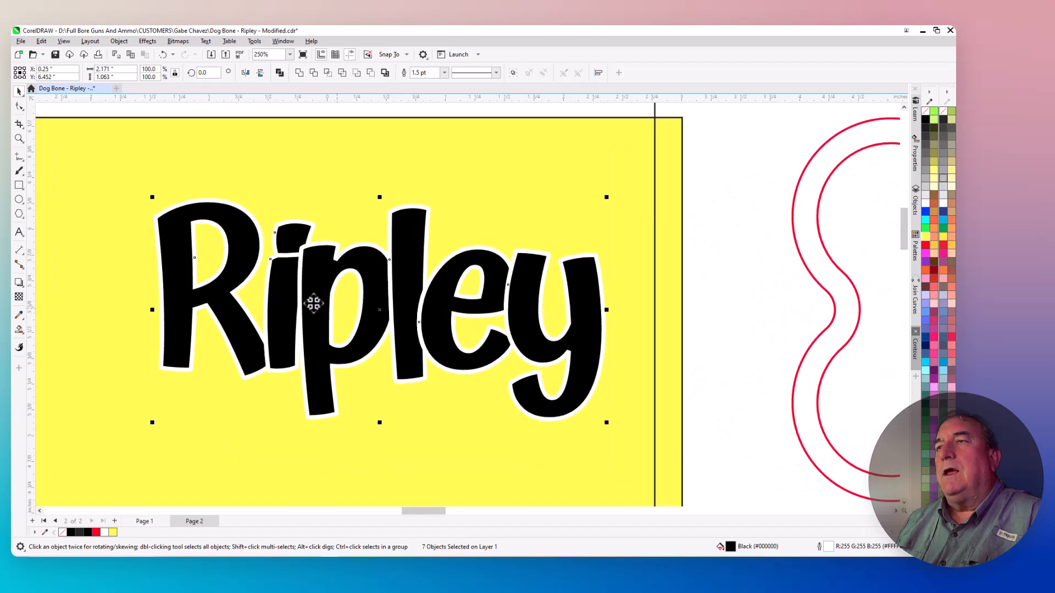
scroll(289, 290, up, 3)
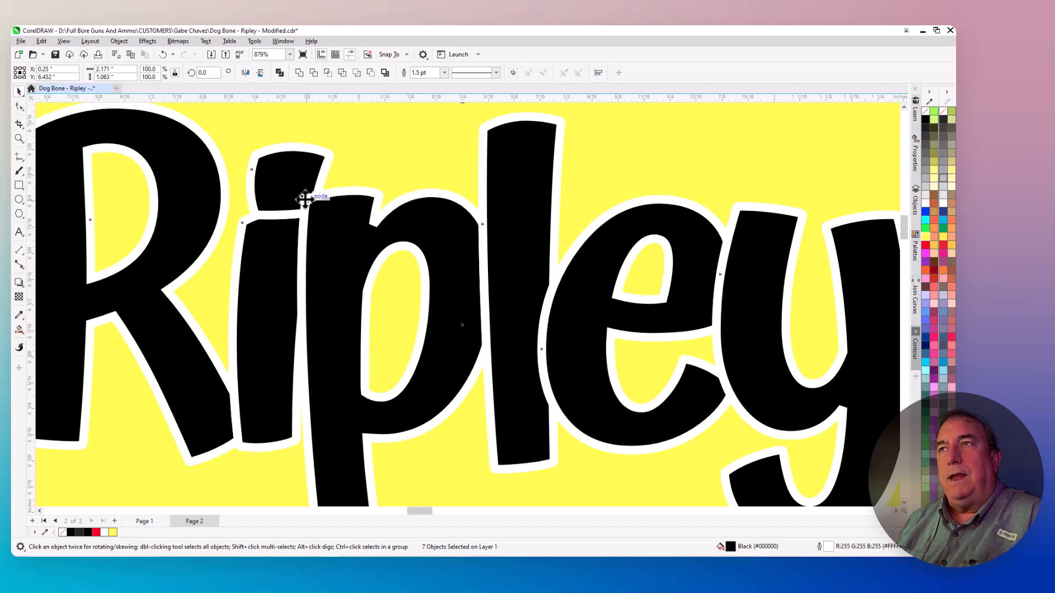
scroll(304, 200, down, 2)
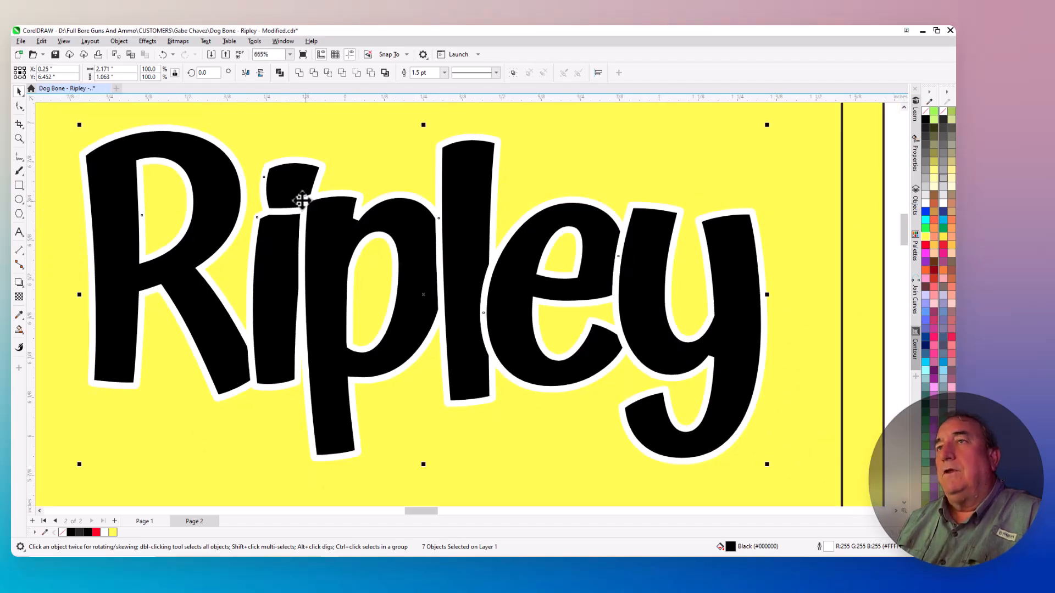
scroll(301, 200, down, 2)
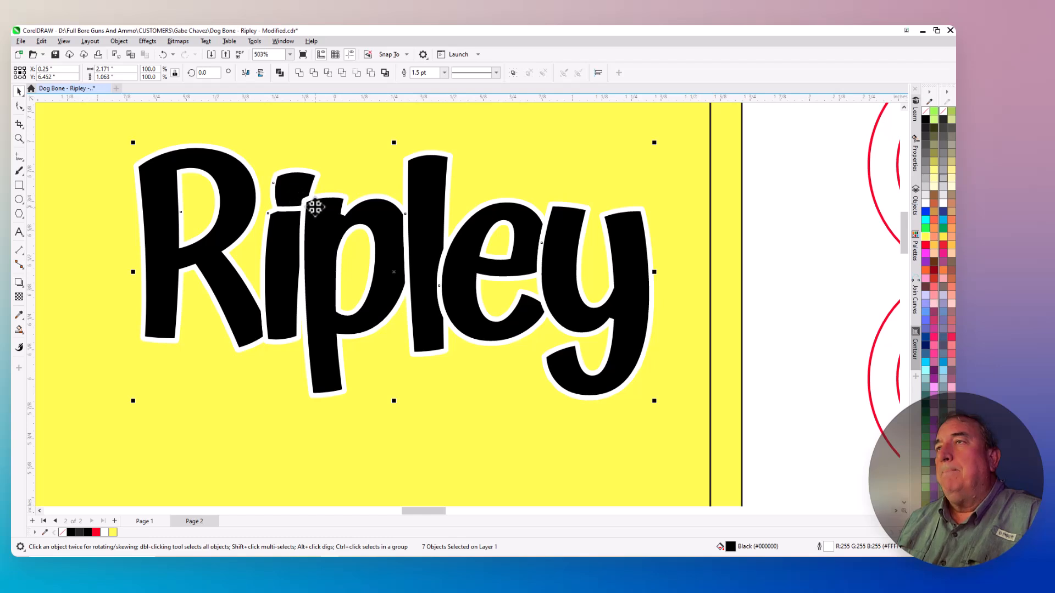
click(164, 54)
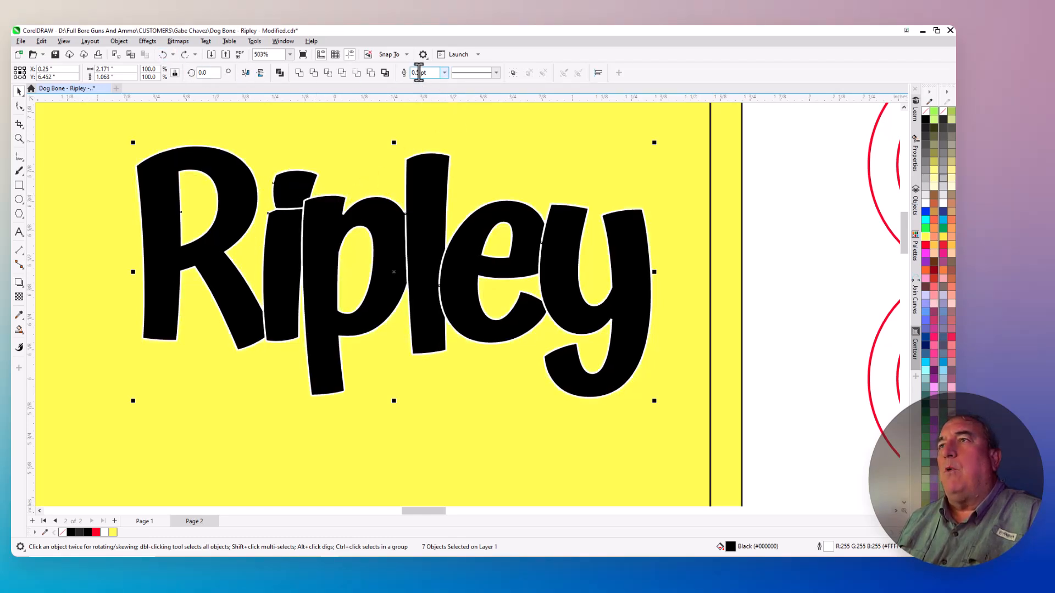
Select all the black Ripley letter shapes without the yellow background rectangle and group them
scroll(461, 163, down, 5)
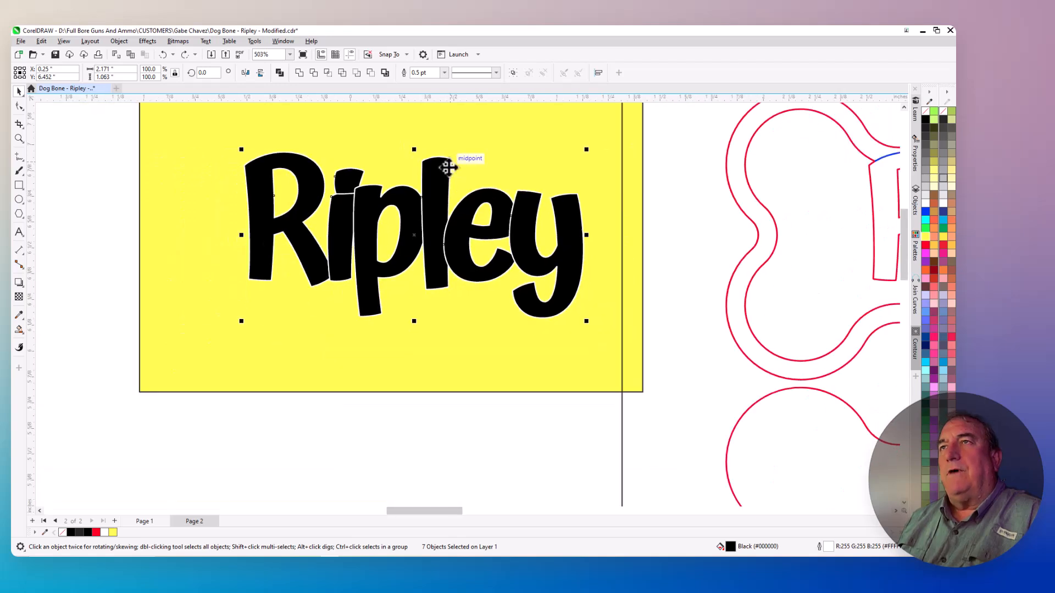
scroll(569, 116, up, 3)
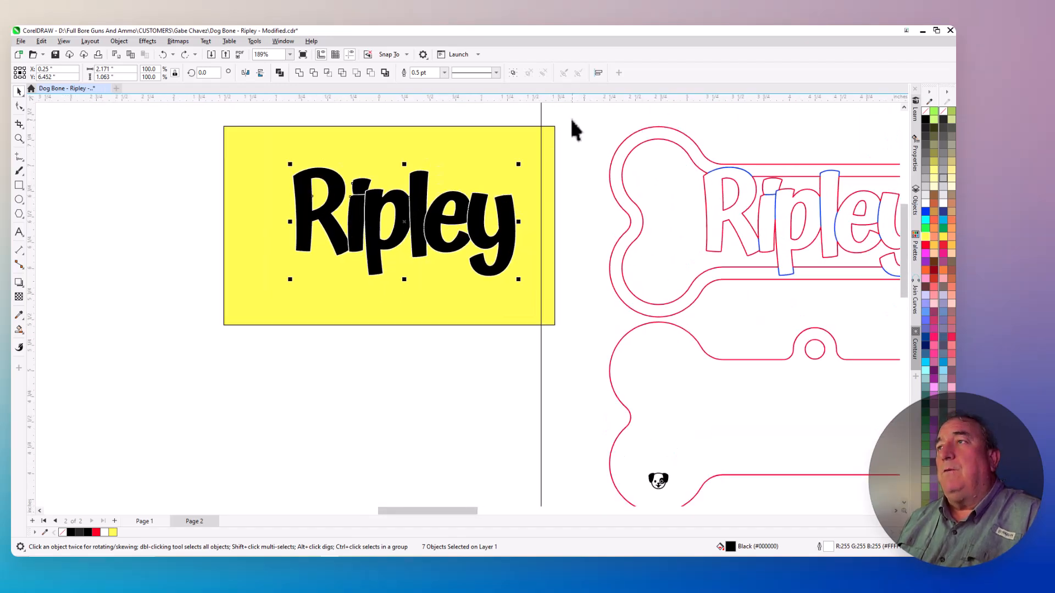
click(107, 198)
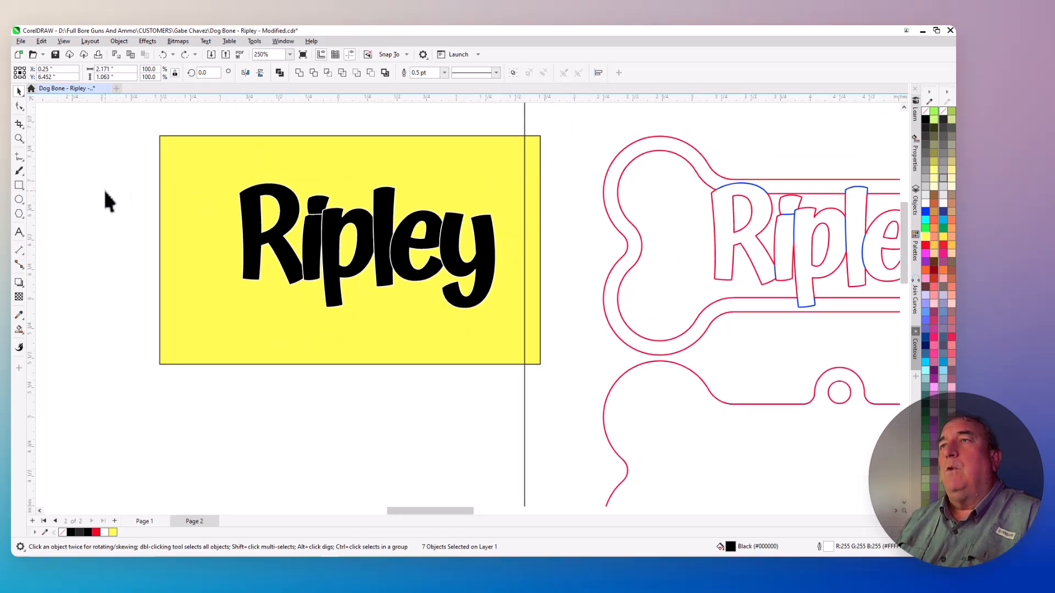
click(254, 206)
click(319, 233)
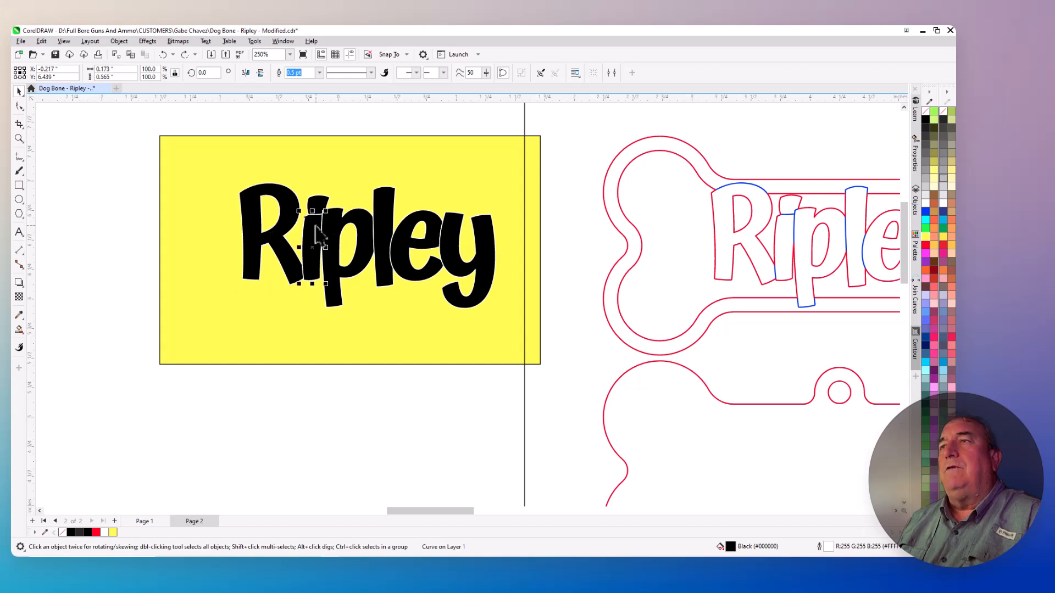
drag(218, 118, 376, 314)
drag(504, 334, 510, 331)
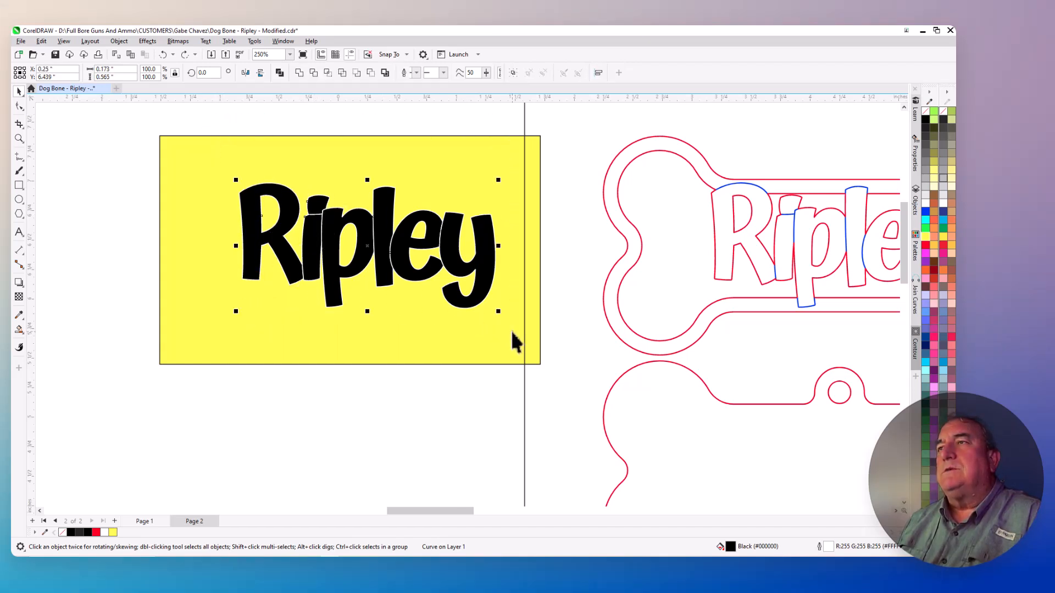
click(118, 41)
mouse_move(137, 208)
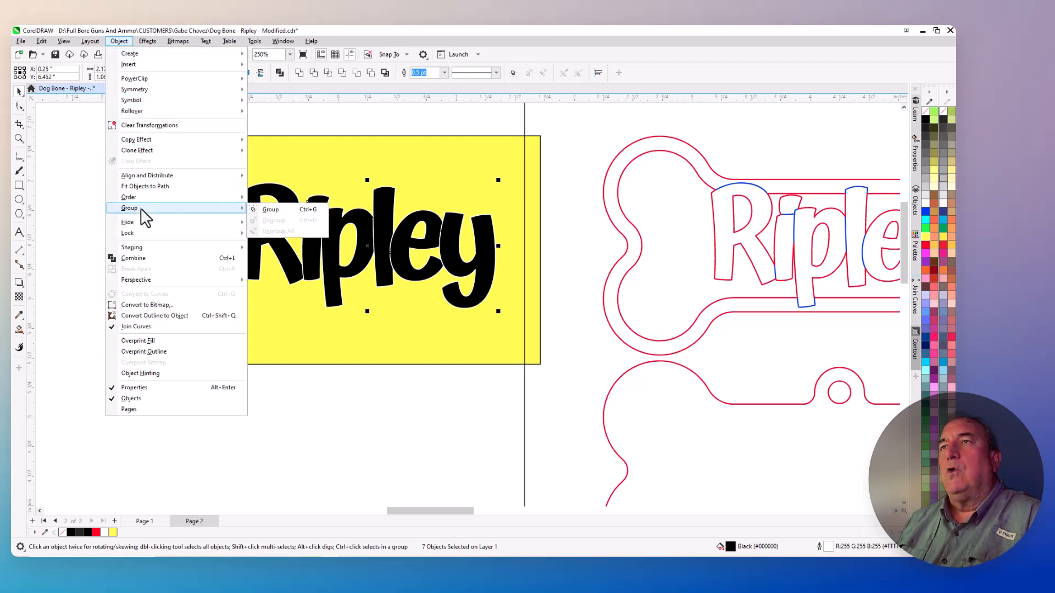
click(279, 209)
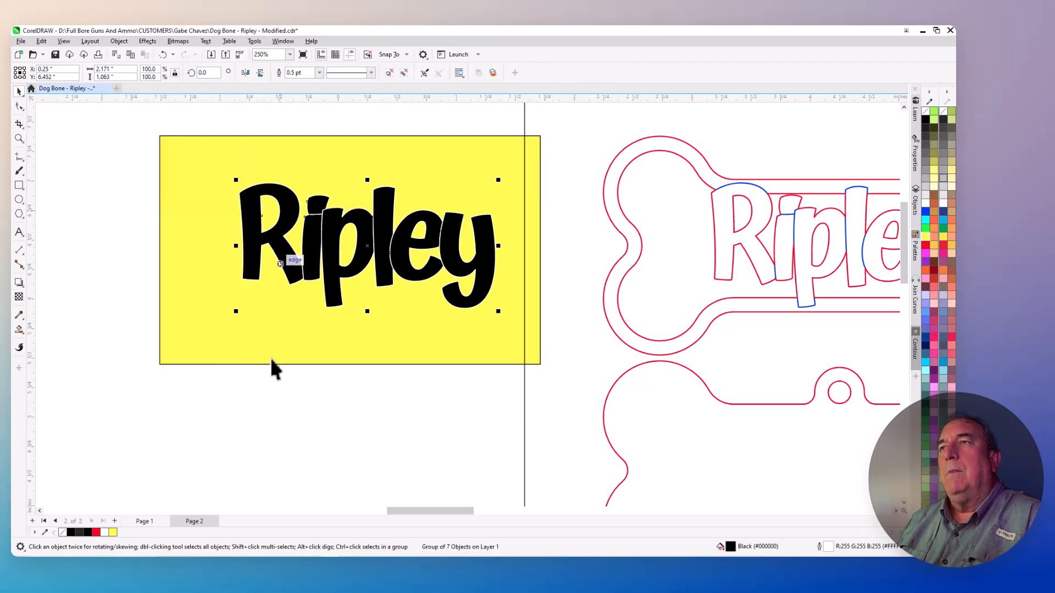
Select the grouped Ripley lettering separately from the yellow rectangle and inspect it beside the bone outlines and up close
key(Escape)
click(331, 252)
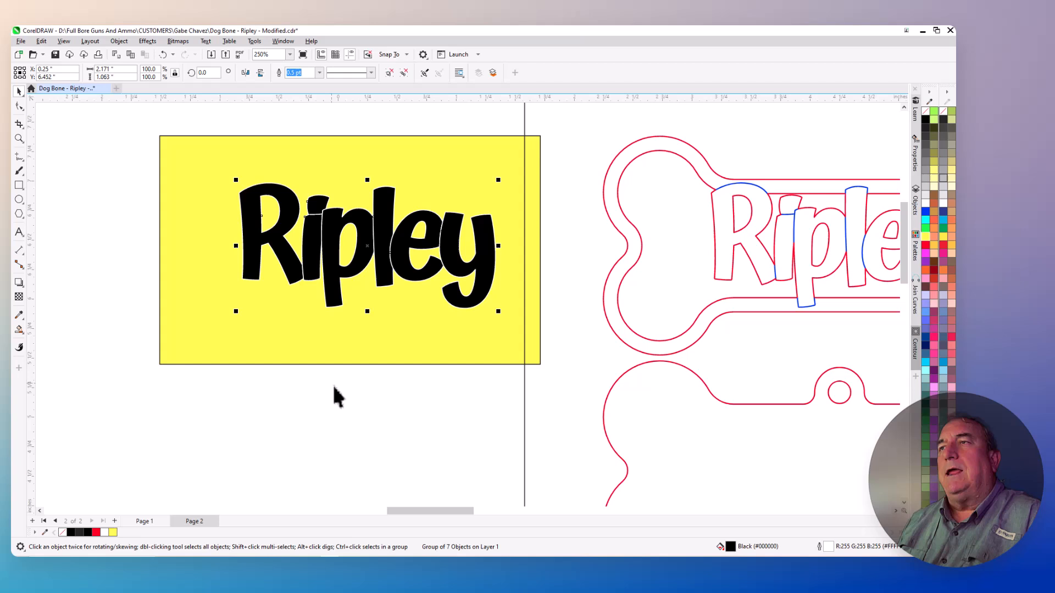
click(378, 343)
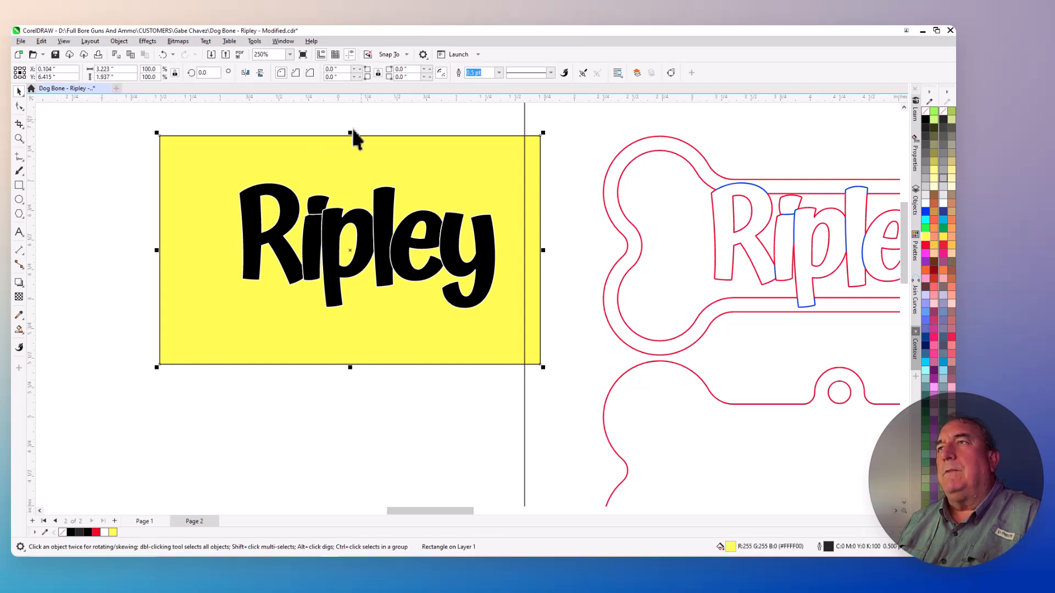
click(314, 231)
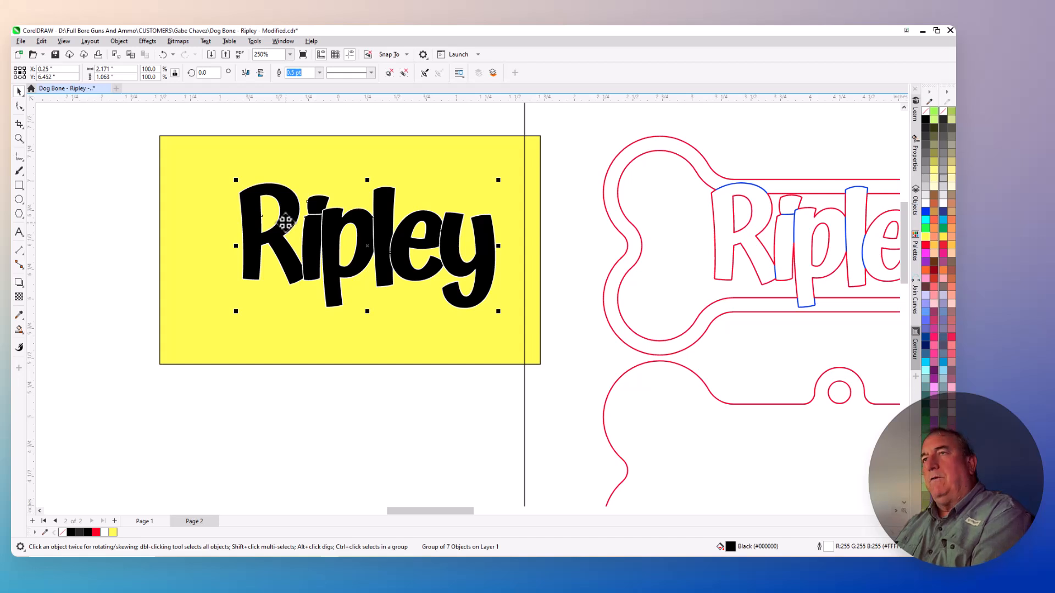
scroll(285, 217, down, 2)
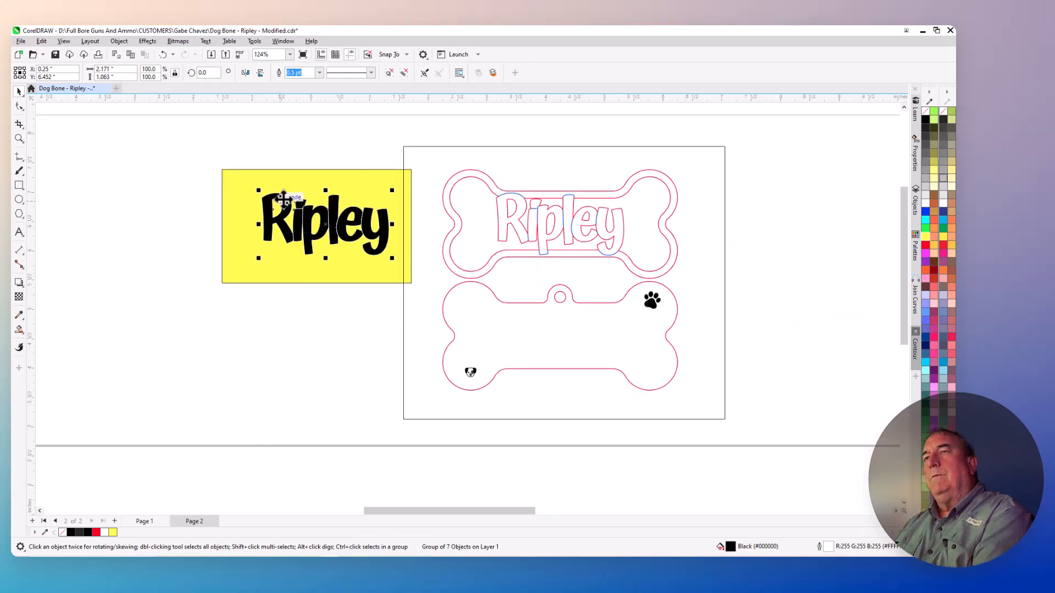
scroll(283, 198, up, 2)
scroll(282, 202, up, 2)
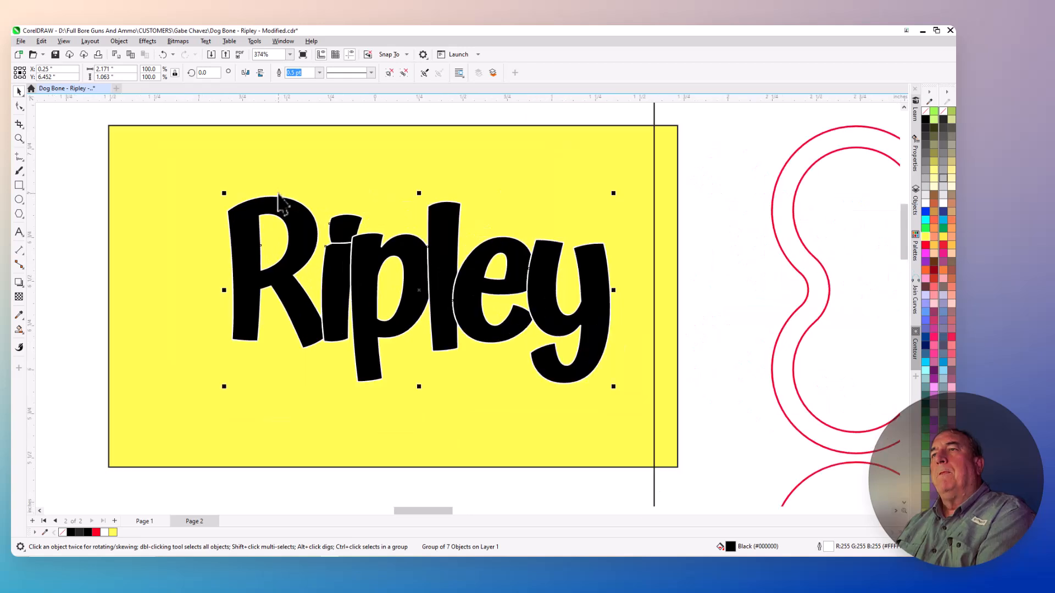